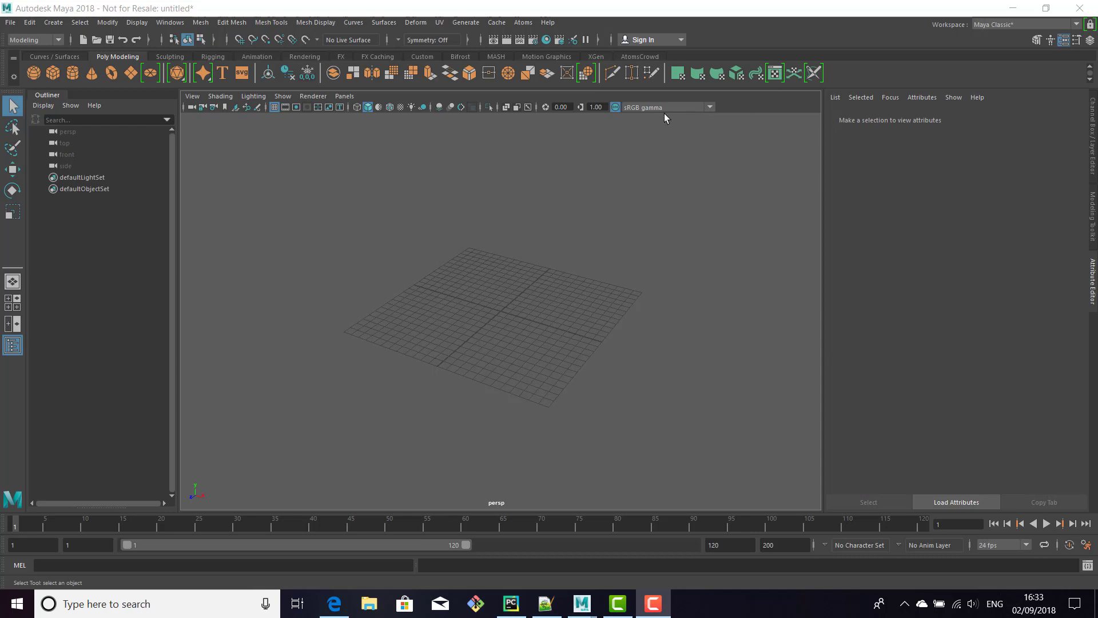
# - Create a new Atoms agent group, accepting the warning
pyautogui.click(523, 22)
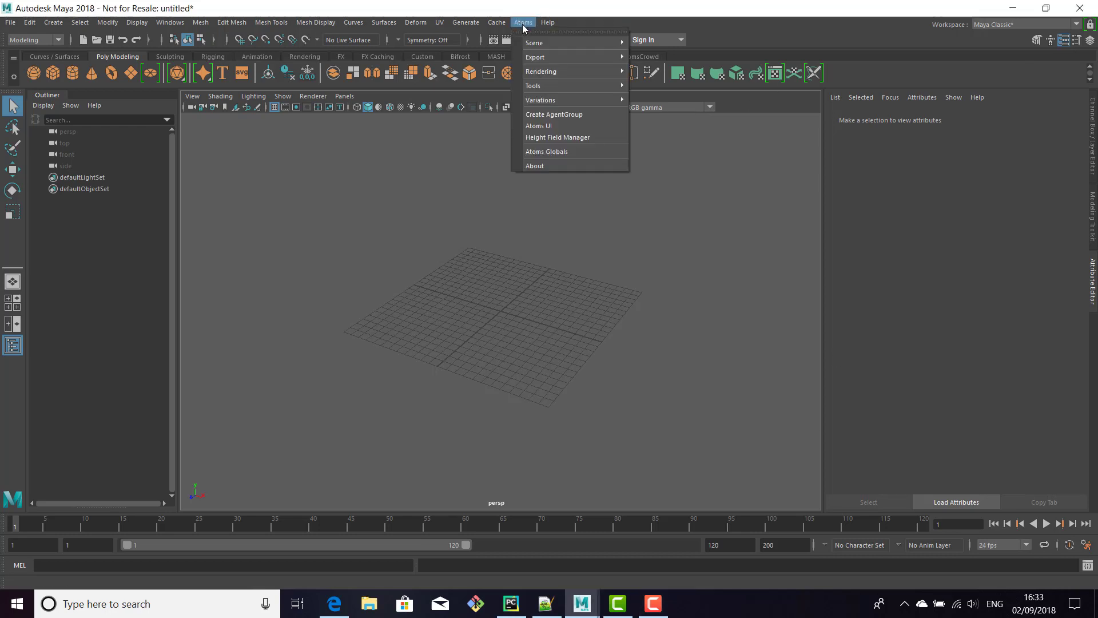
pyautogui.click(569, 116)
pyautogui.click(523, 309)
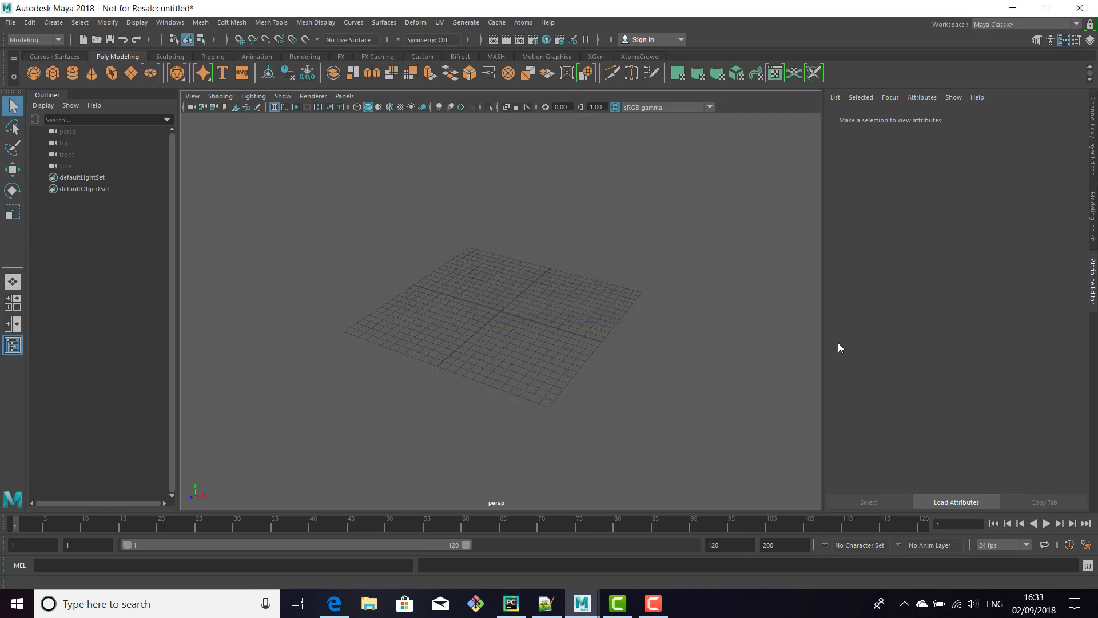
# - Add the gridLayout and stateMachine modules to the agent group
pyautogui.click(864, 359)
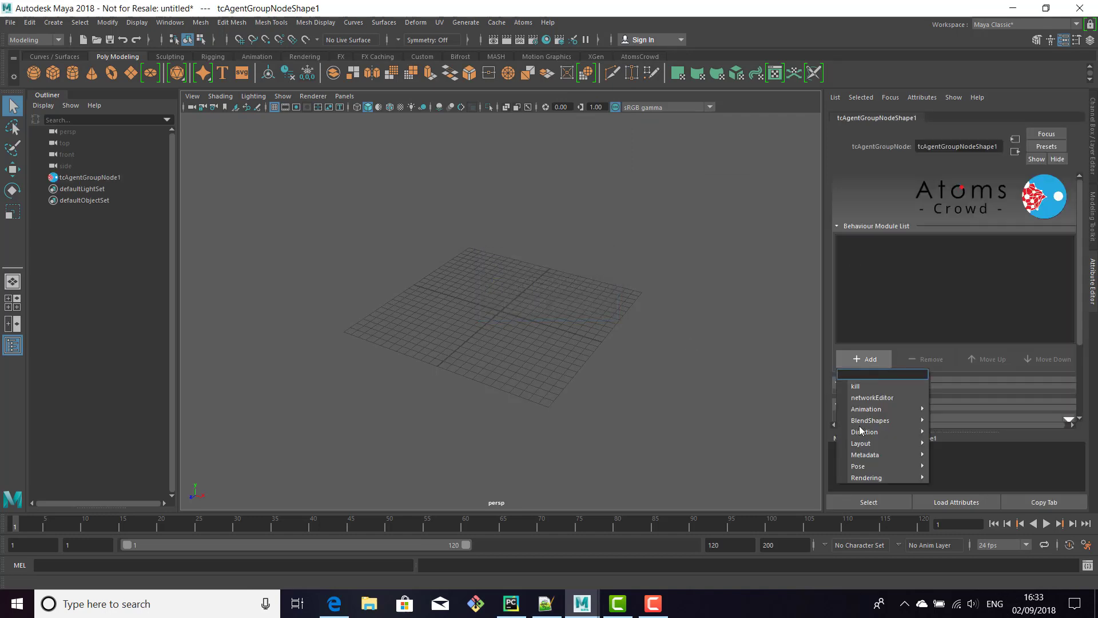
pyautogui.moveTo(896, 443)
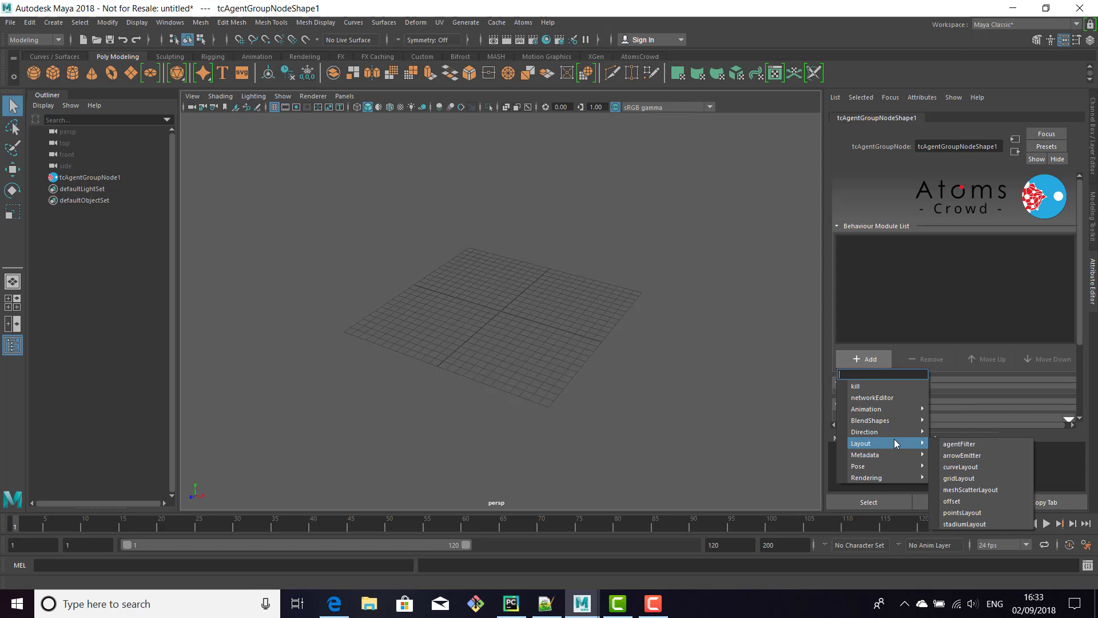
pyautogui.click(958, 478)
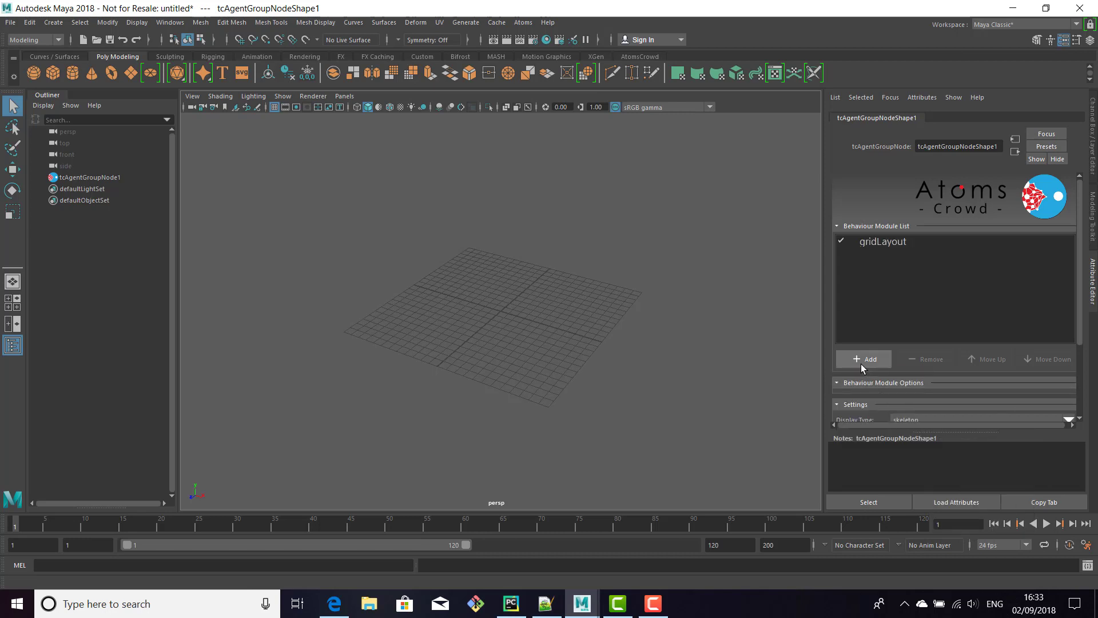
pyautogui.click(862, 364)
pyautogui.moveTo(898, 416)
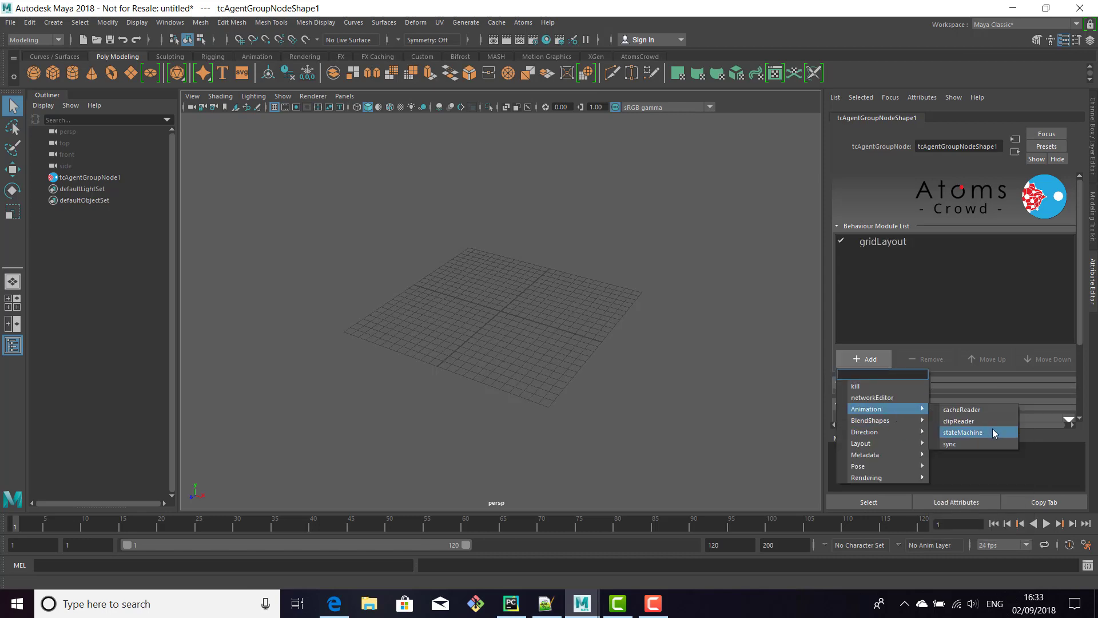
pyautogui.click(963, 433)
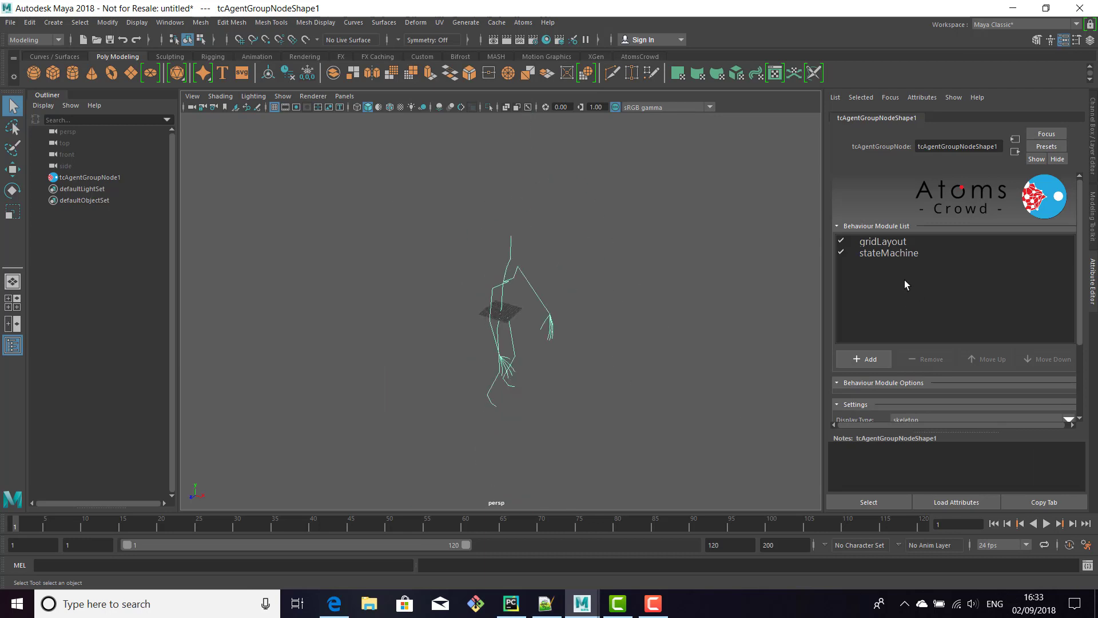
# - Enter 5 as the first value of the gridLayout size
pyautogui.click(892, 243)
pyautogui.scroll(-3, 918, 344)
pyautogui.click(921, 371)
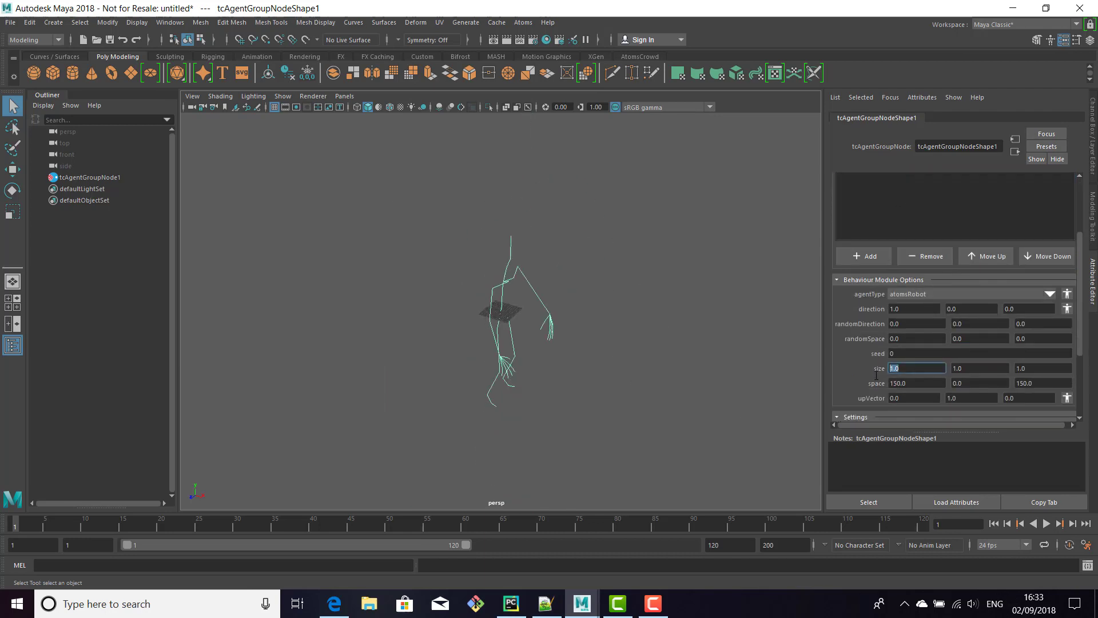
pyautogui.write('5')
pyautogui.press('Tab')
pyautogui.press('Tab')
# - Apply the 5 by 5 gridLayout size and deselect the module
pyautogui.write('5')
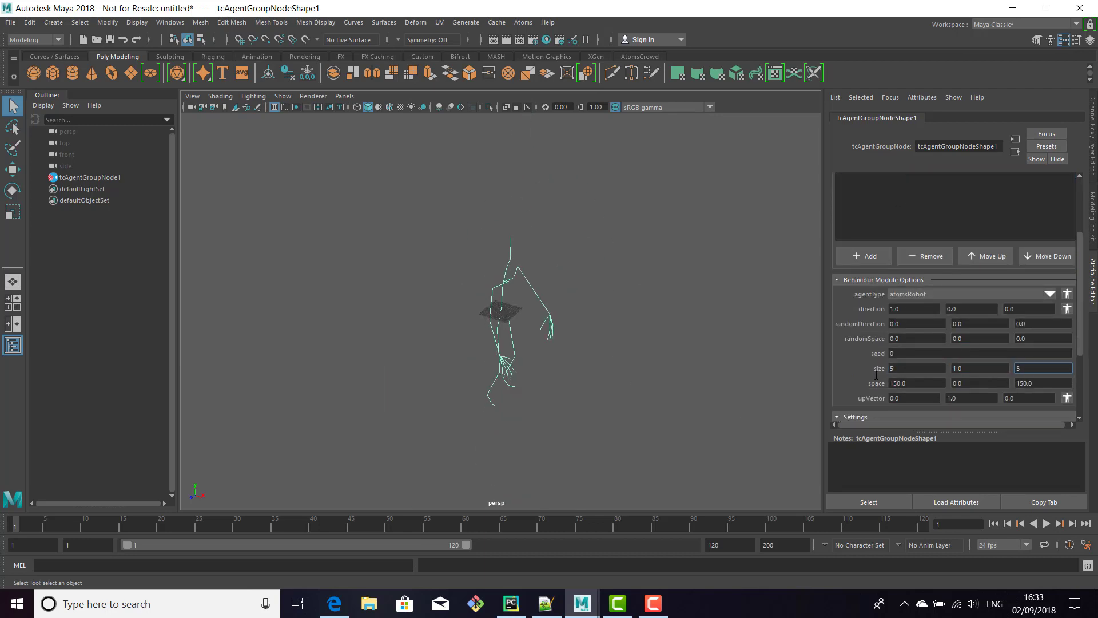
pyautogui.press('Return')
pyautogui.scroll(3, 902, 246)
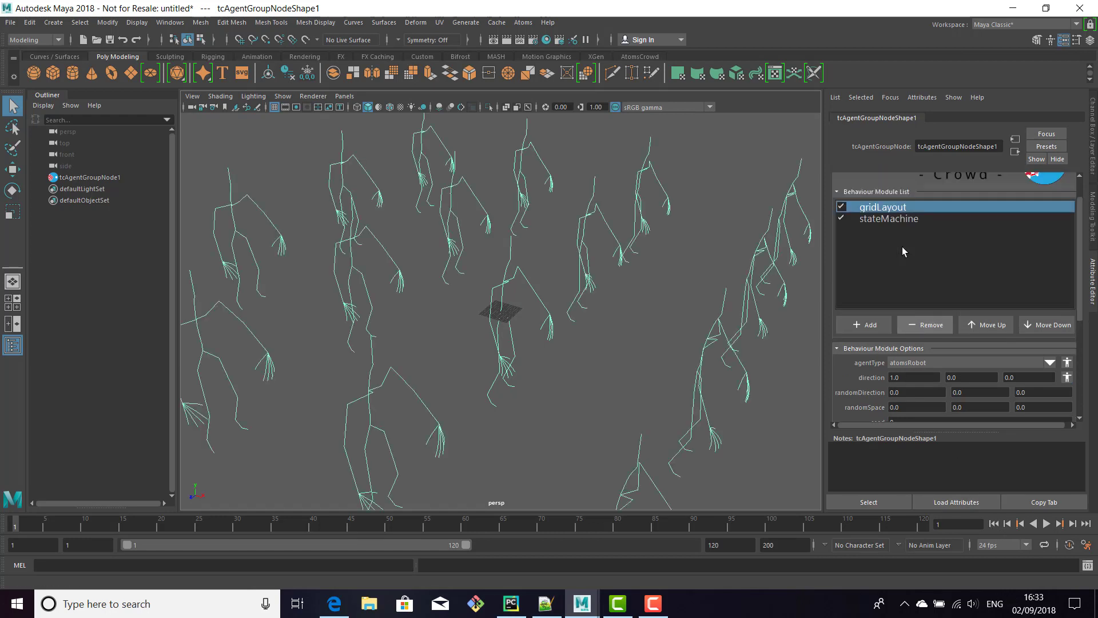
pyautogui.click(897, 228)
# - Set the stateMachine module's state to 1
pyautogui.scroll(-1, 897, 229)
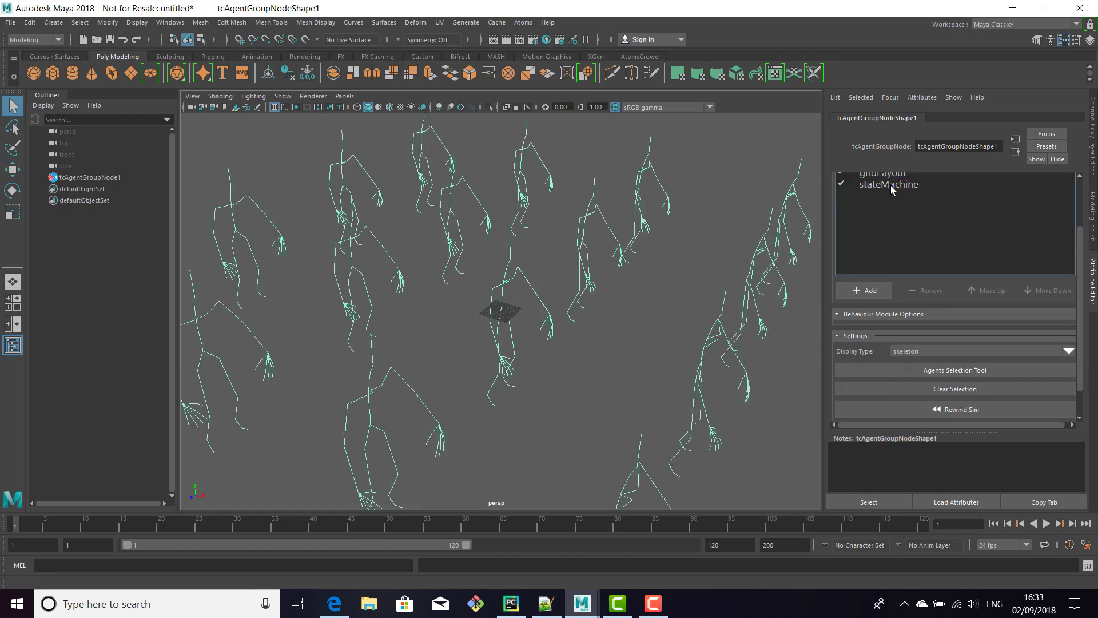
pyautogui.click(891, 185)
pyautogui.scroll(-1, 917, 314)
pyautogui.click(912, 351)
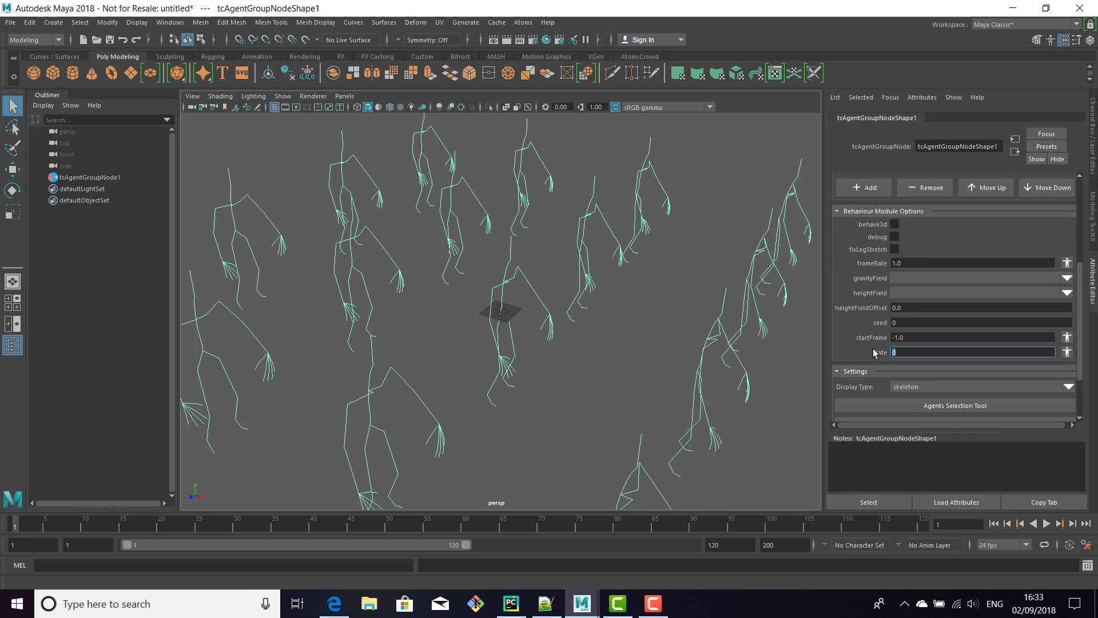
pyautogui.write('1')
pyautogui.press('Return')
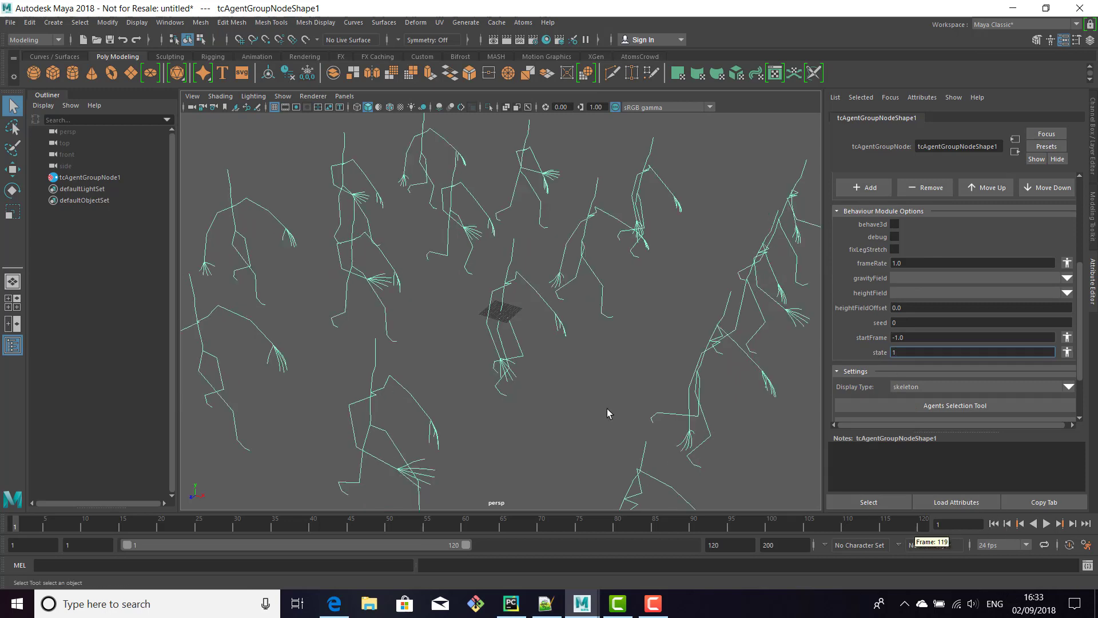
# - Switch the agent display type to skin and preview the animation from the start
pyautogui.click(965, 386)
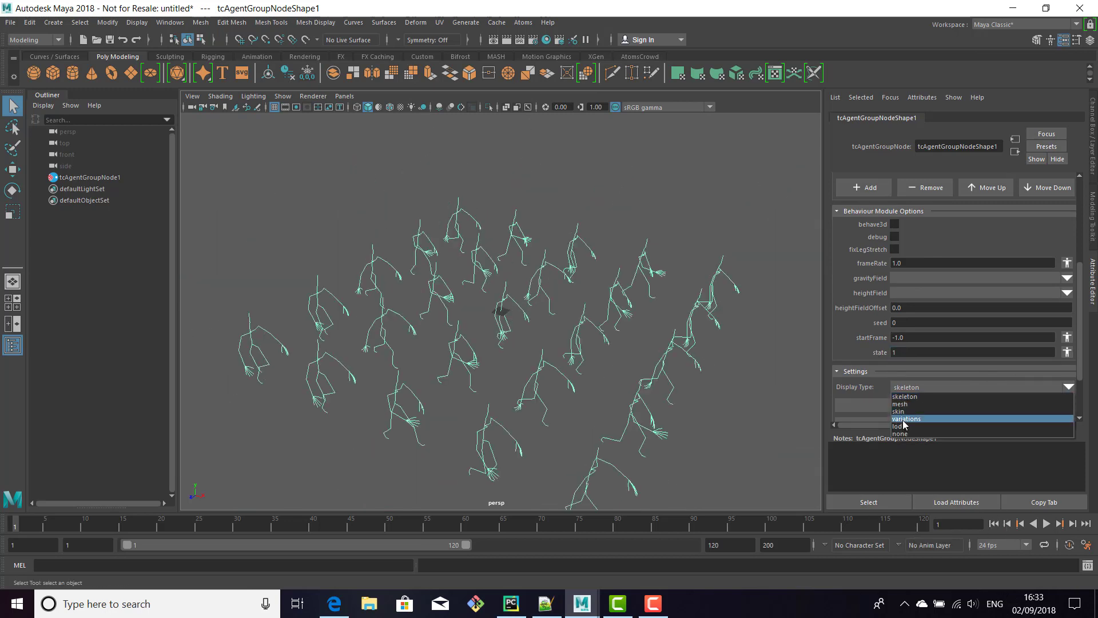
pyautogui.click(963, 423)
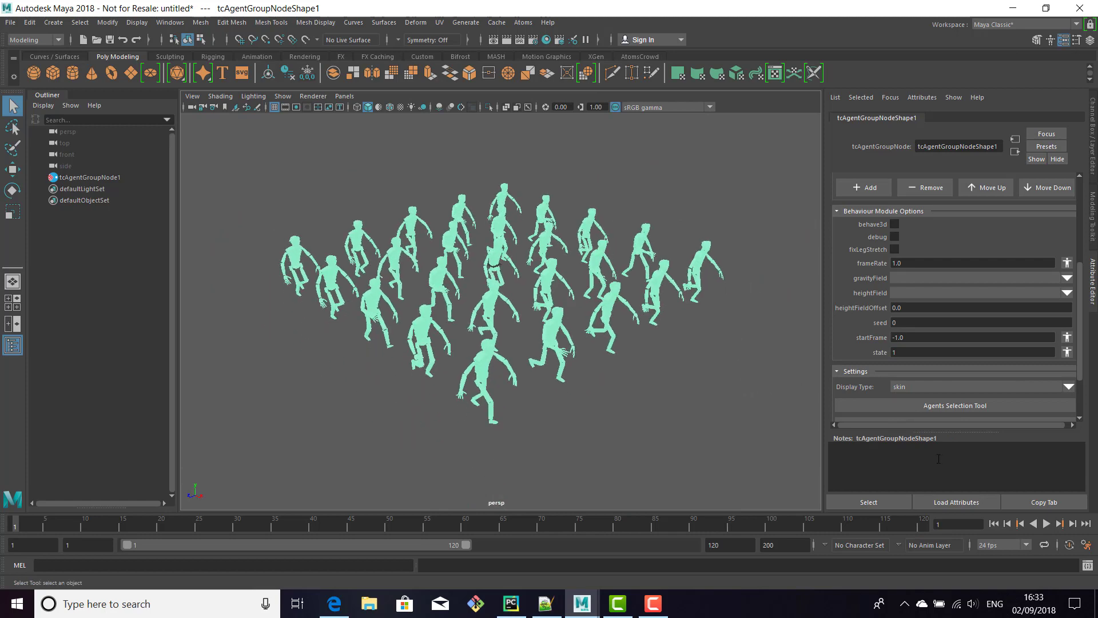
pyautogui.click(1046, 523)
pyautogui.click(994, 523)
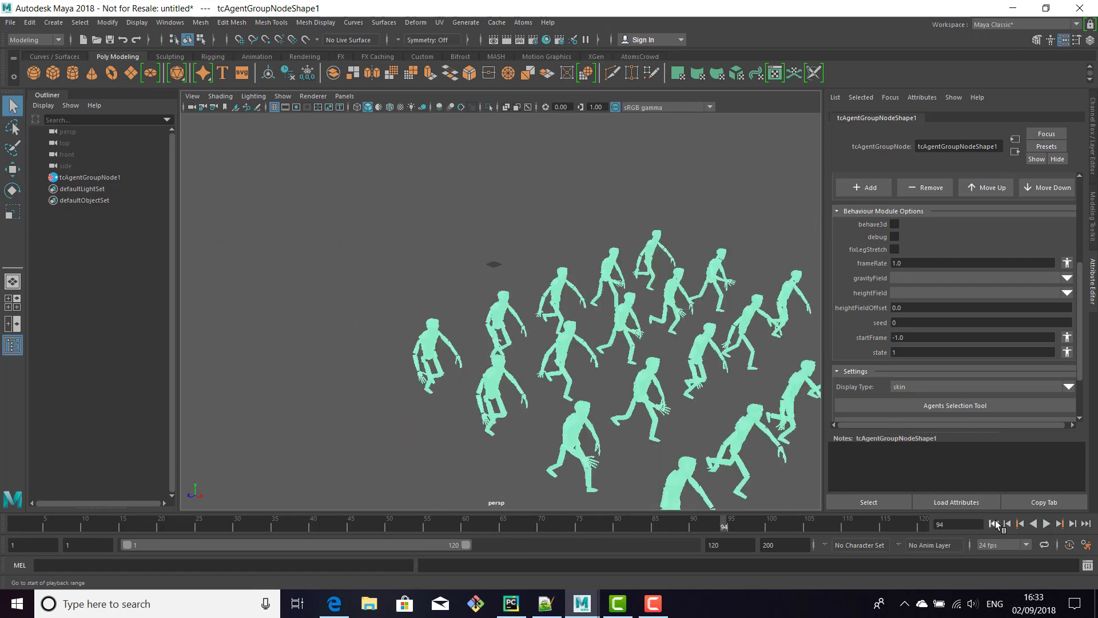
pyautogui.keyDown('alt'); pyautogui.moveTo(409, 267); pyautogui.dragTo(428, 240); pyautogui.keyUp('alt')
pyautogui.press('space')
# - Create a polygon plane and scale it up into a wide ground
pyautogui.click(370, 203)
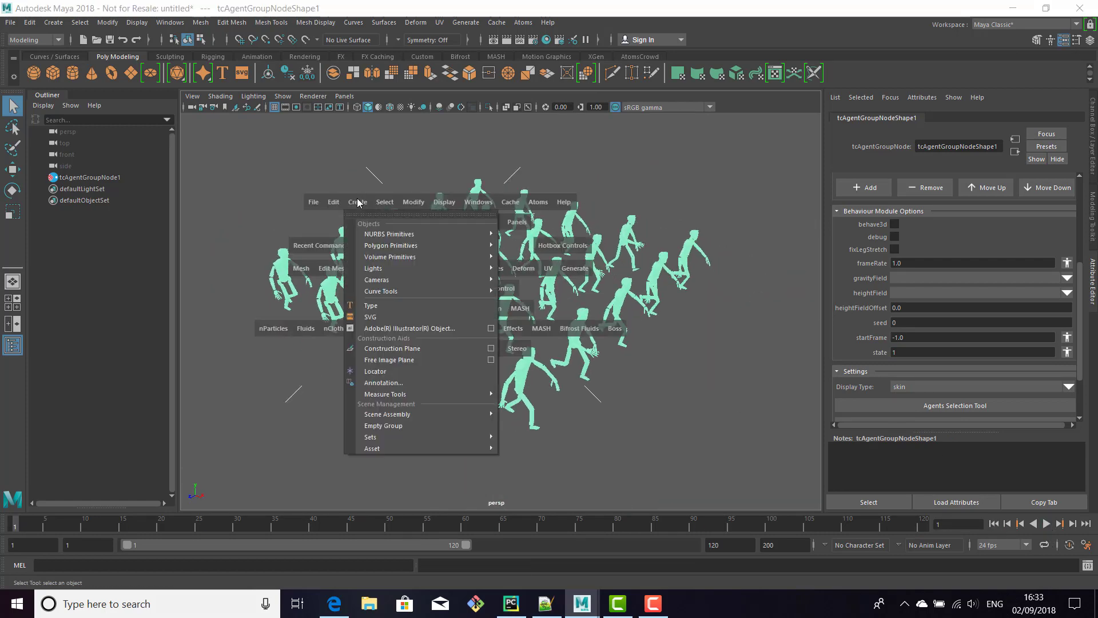
pyautogui.moveTo(380, 246)
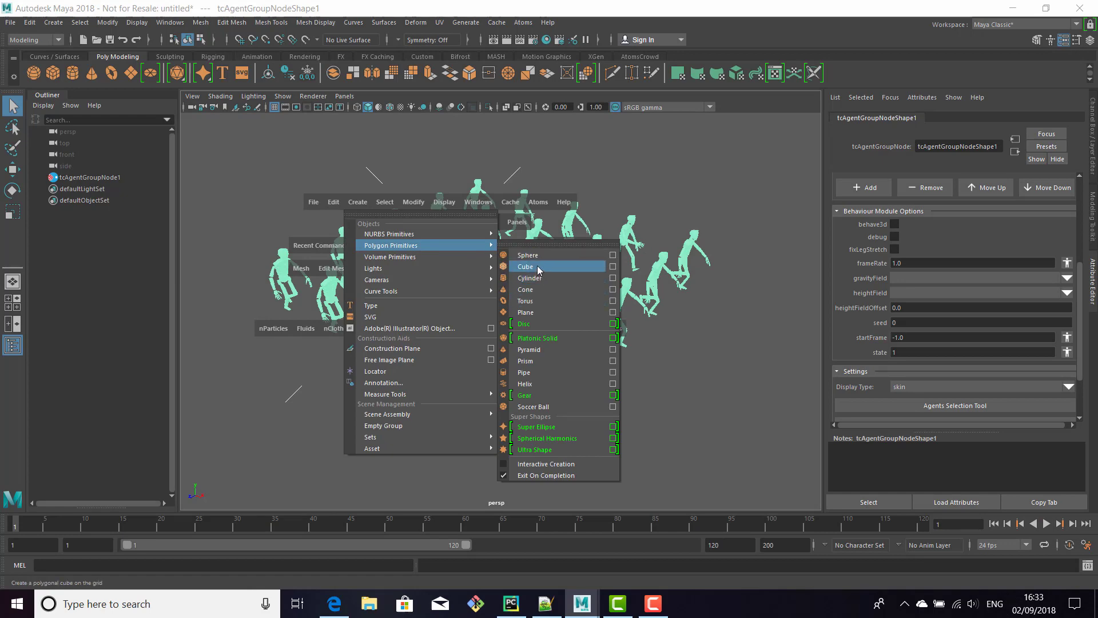
pyautogui.click(537, 312)
pyautogui.press('r')
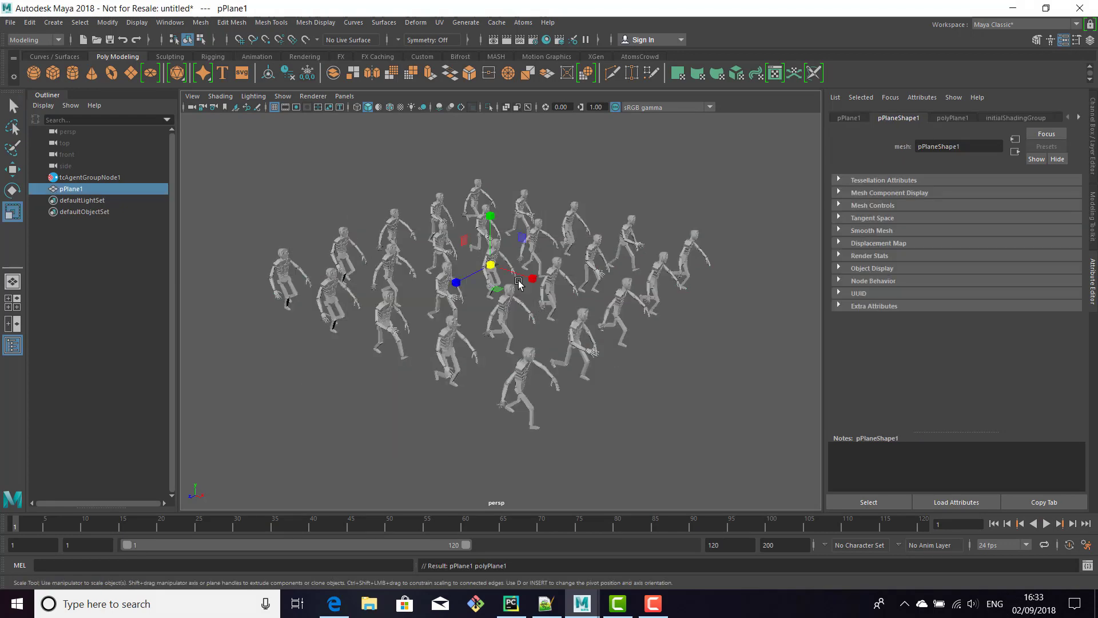
pyautogui.moveTo(490, 270); pyautogui.dragTo(703, 319)
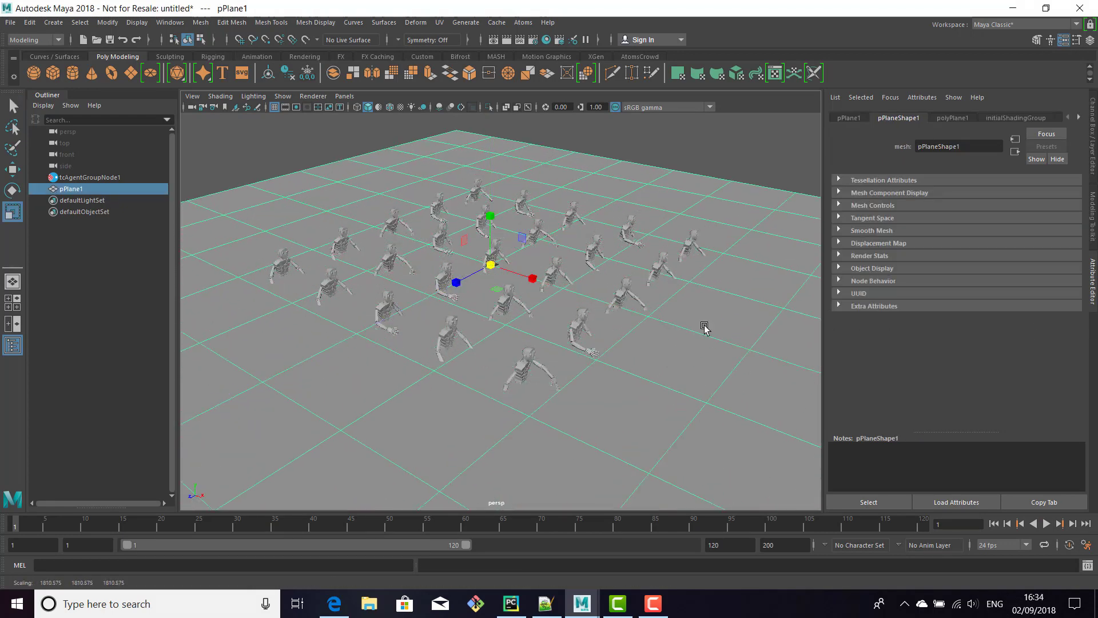
# - Raise a block of central faces into a plateau, then smooth the plane mesh
pyautogui.rightClick(616, 250)
pyautogui.click(615, 281)
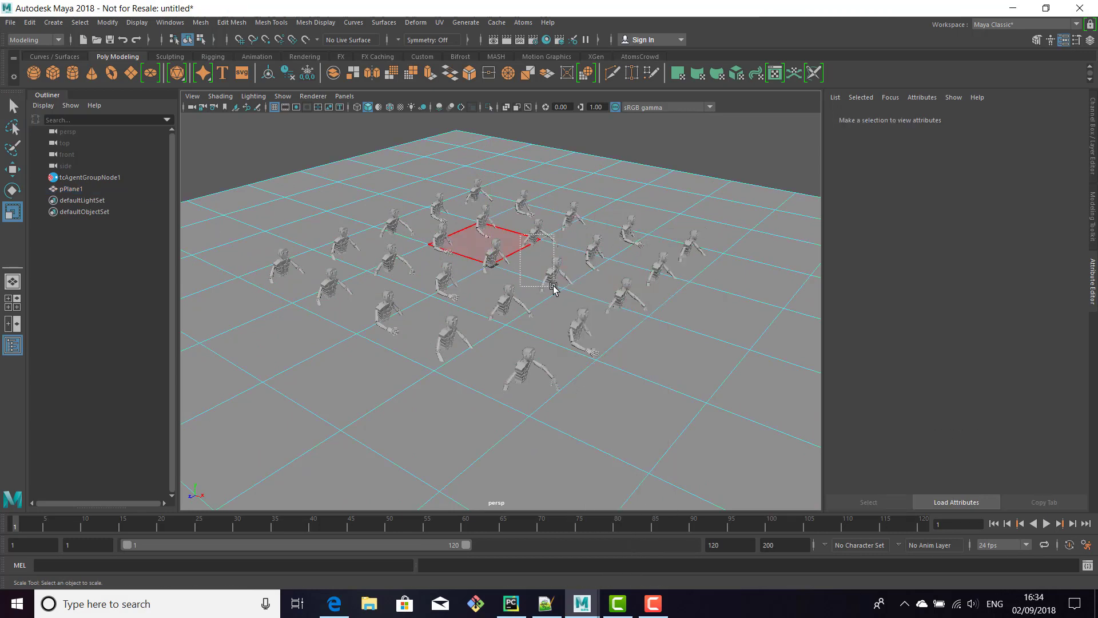
pyautogui.moveTo(552, 277); pyautogui.dragTo(518, 172)
pyautogui.press('w')
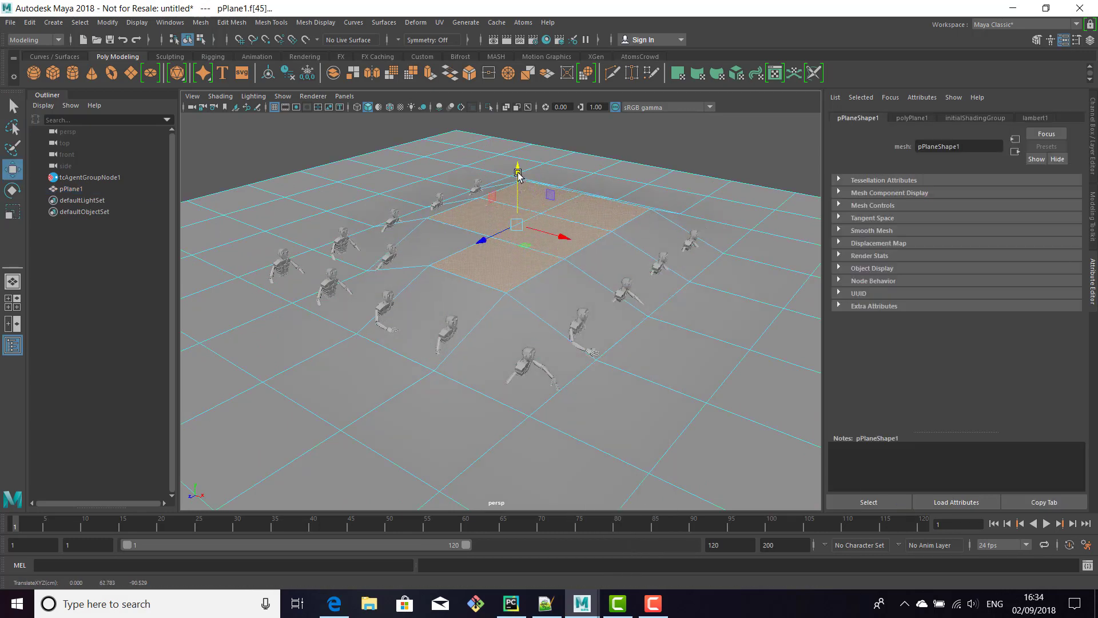
pyautogui.rightClick(657, 182)
pyautogui.click(715, 162)
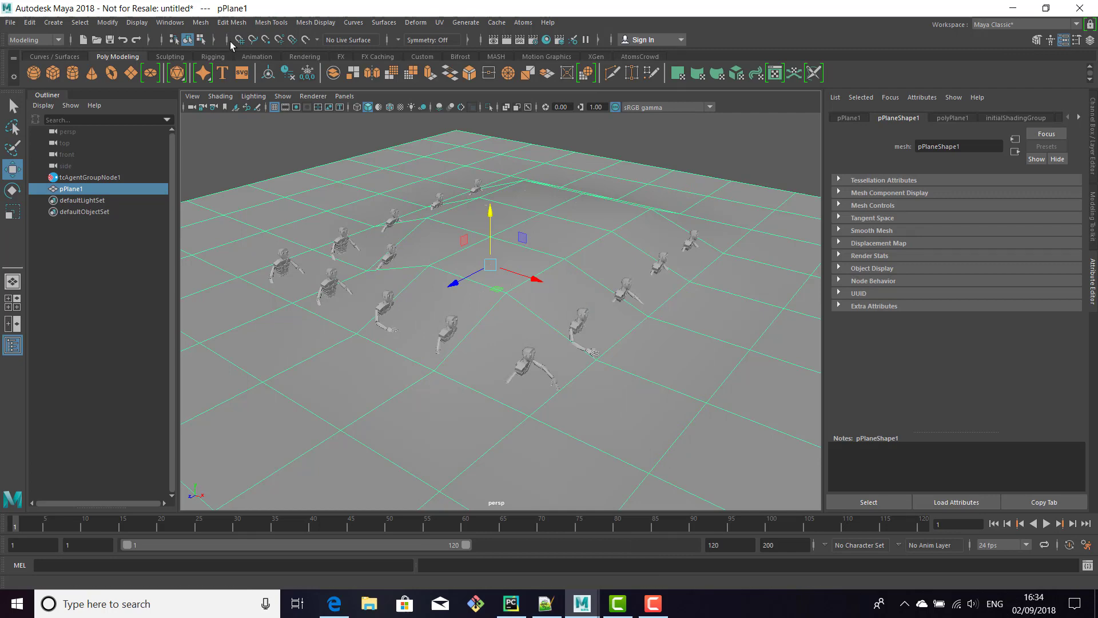
pyautogui.click(203, 26)
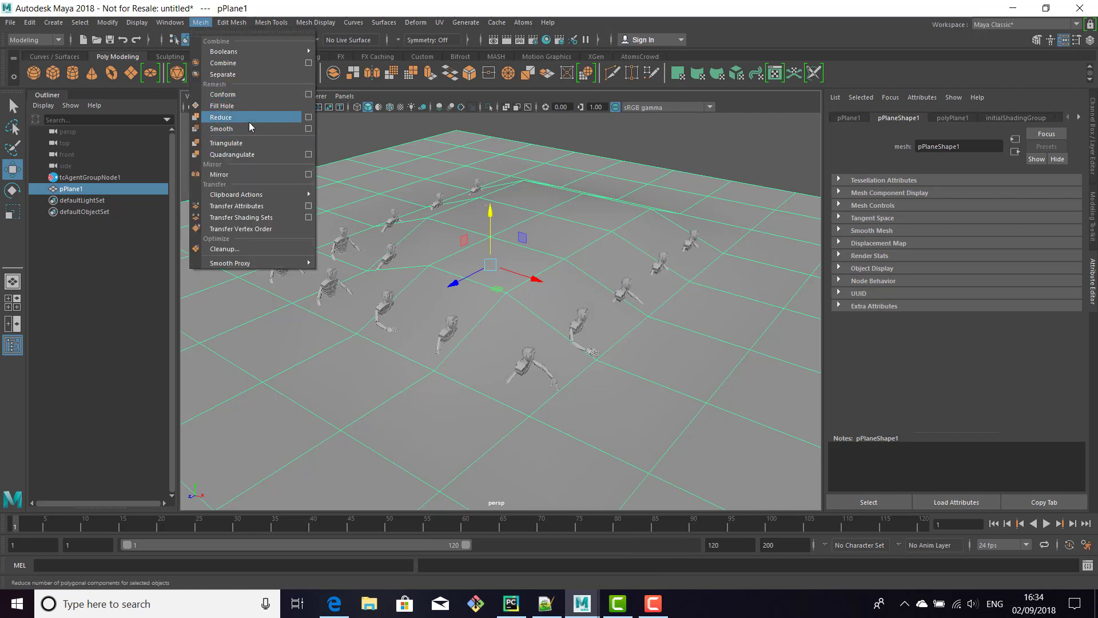
pyautogui.click(249, 128)
# - Create a height field named 'hf' from pPlaneShape1 in the Height Field Manager
pyautogui.click(525, 23)
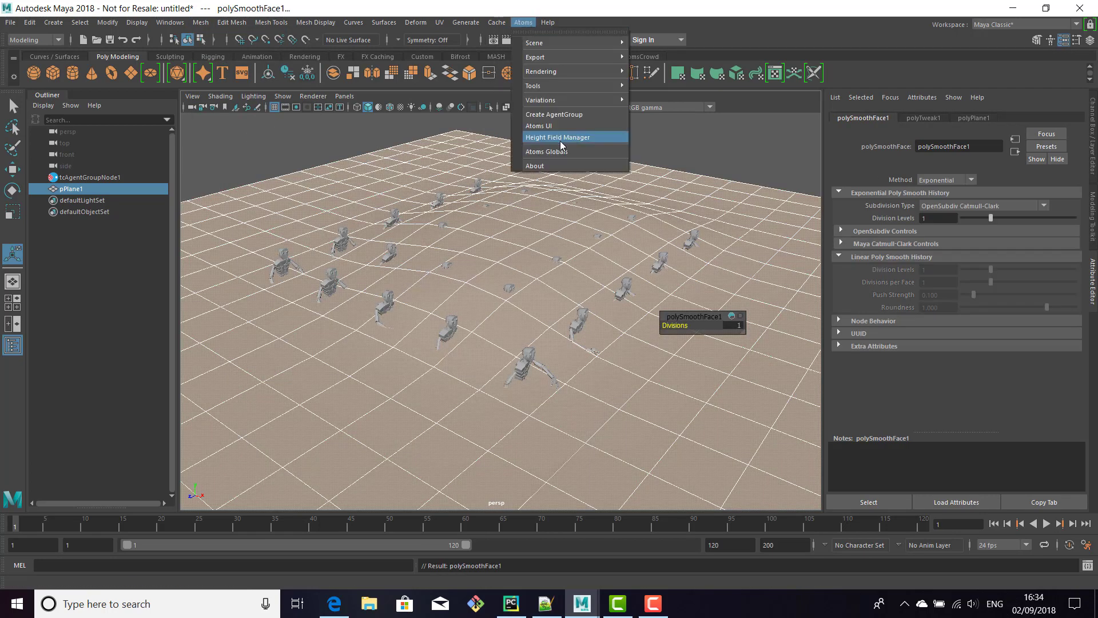
pyautogui.click(560, 144)
pyautogui.click(533, 429)
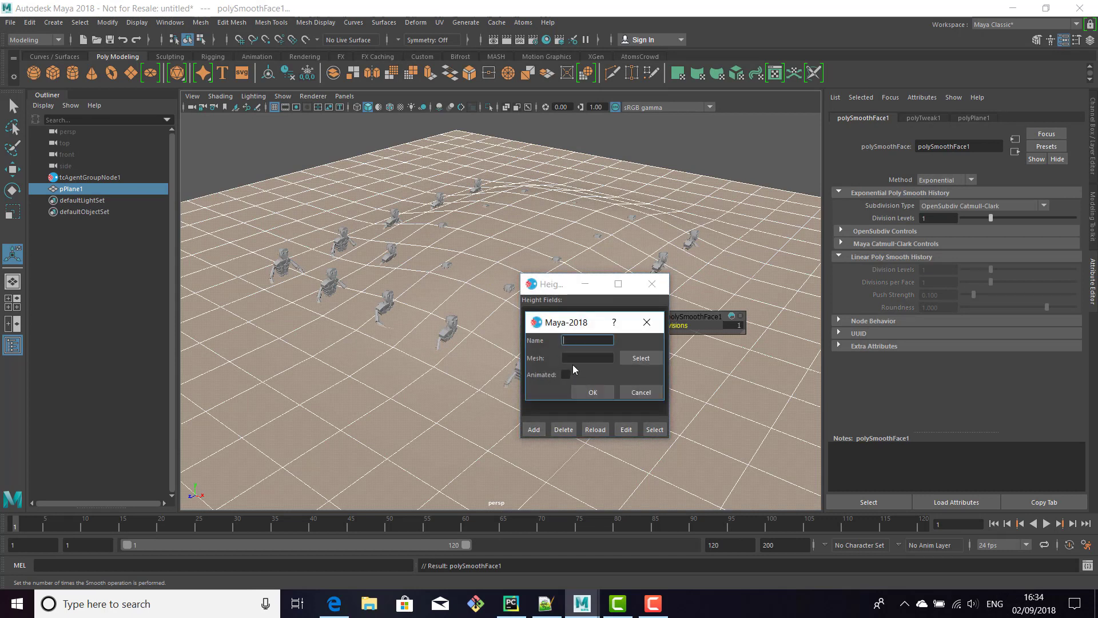
pyautogui.write('hf')
pyautogui.click(642, 358)
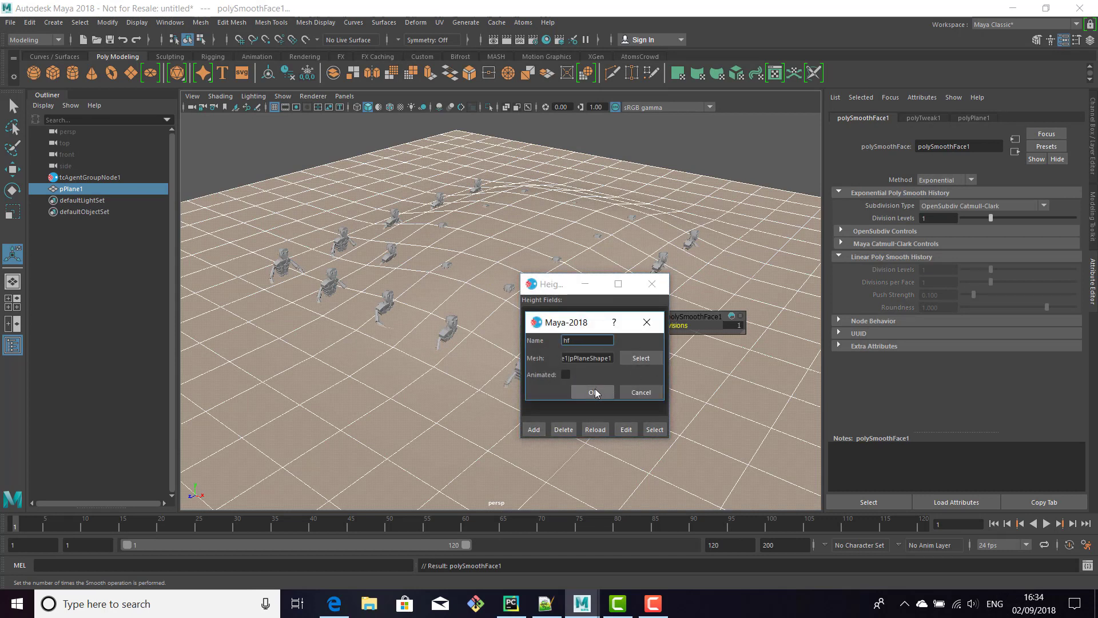
pyautogui.click(593, 392)
pyautogui.click(652, 283)
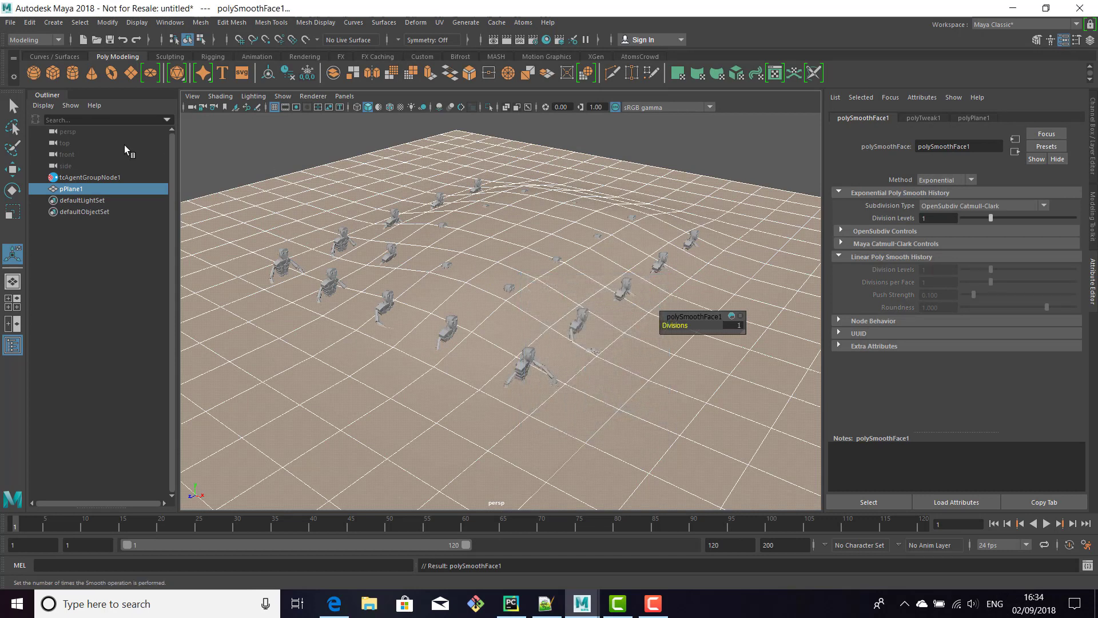
# - Assign hf as tcAgentGroupNode1's height field and preview the animation
pyautogui.click(103, 177)
pyautogui.click(1054, 290)
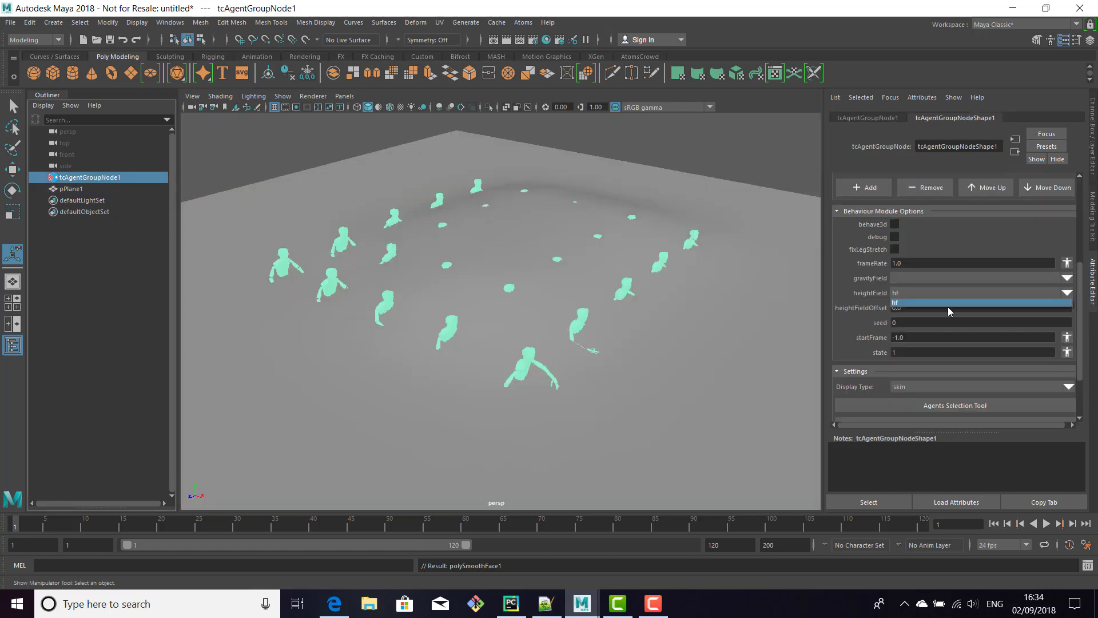
pyautogui.click(950, 308)
pyautogui.click(996, 525)
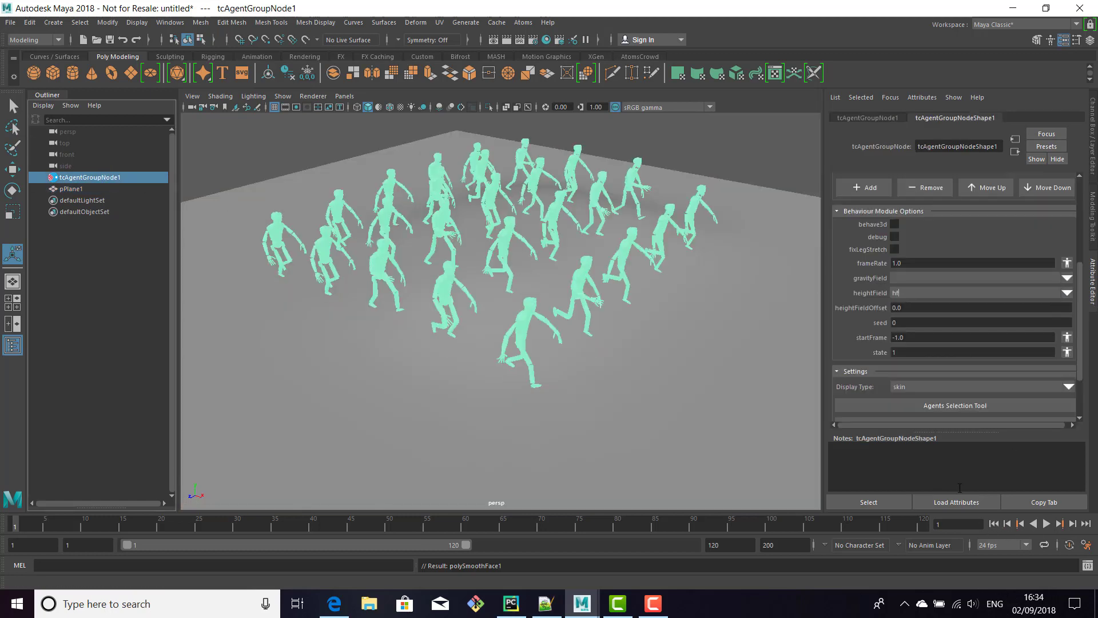
pyautogui.click(1046, 523)
pyautogui.click(1049, 523)
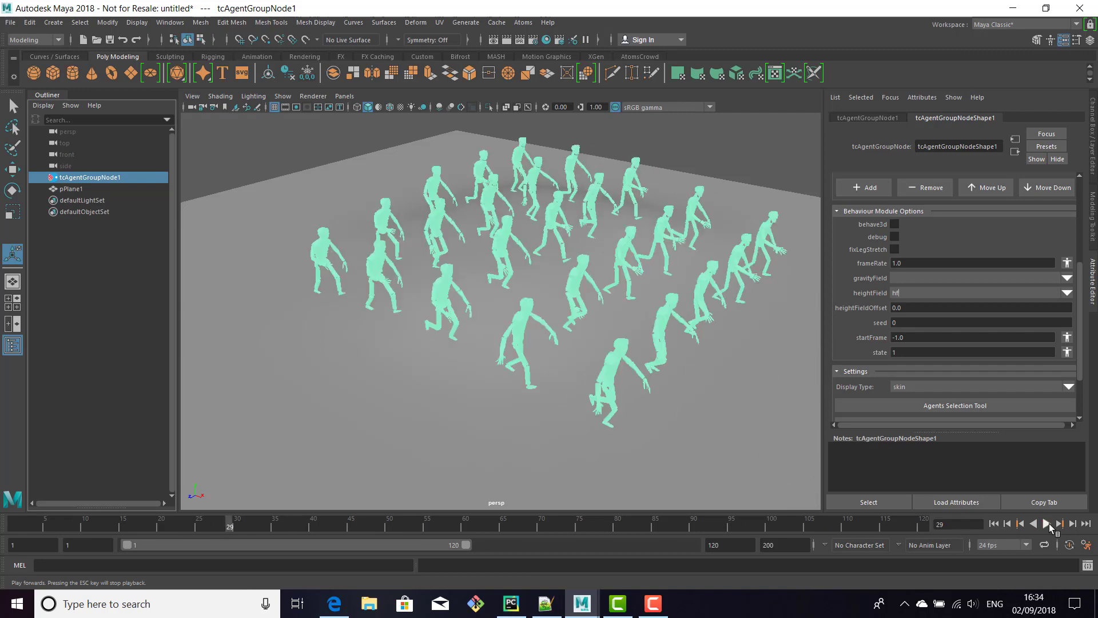
pyautogui.click(993, 525)
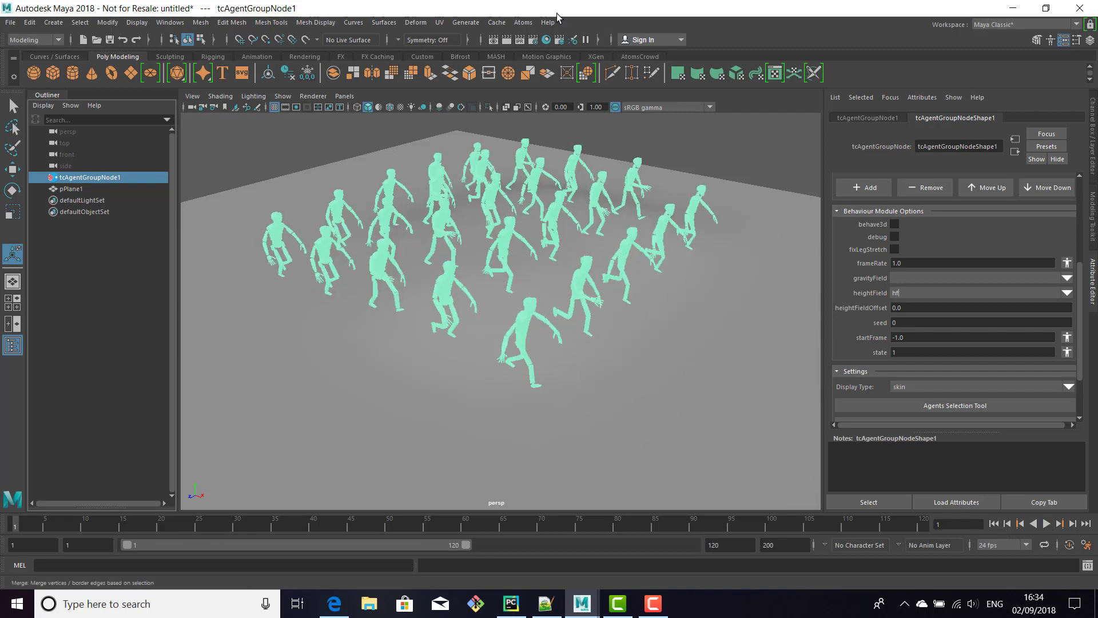
# - Import the robot variation JSON from deploy/data/variations and dismiss the success message
pyautogui.click(524, 22)
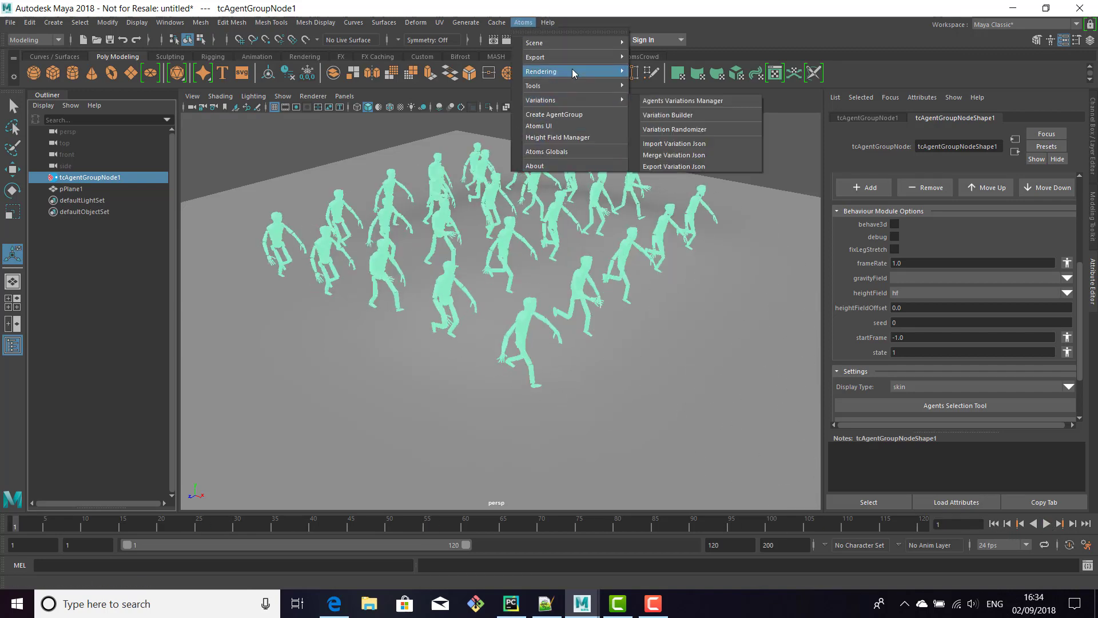
pyautogui.moveTo(570, 100)
pyautogui.click(688, 143)
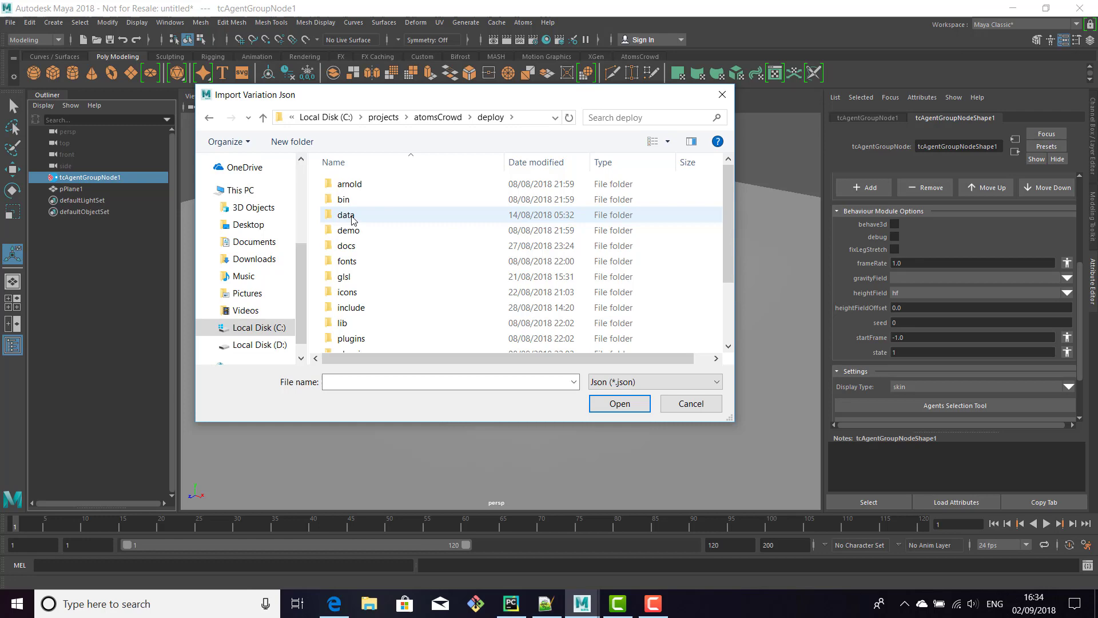
pyautogui.doubleClick(346, 215)
pyautogui.doubleClick(356, 216)
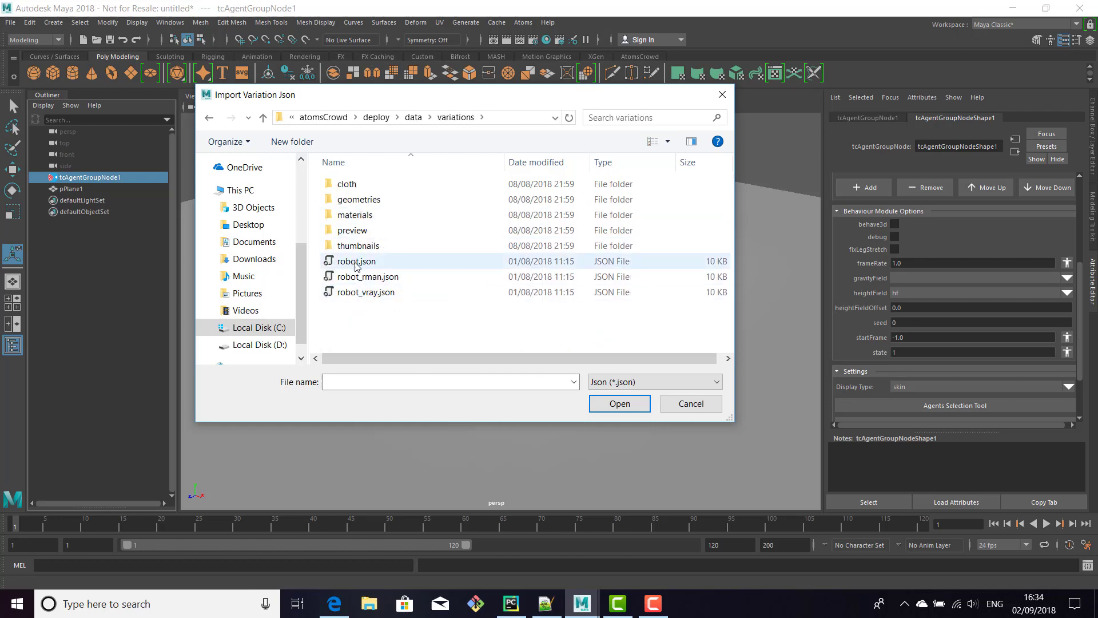
pyautogui.doubleClick(360, 277)
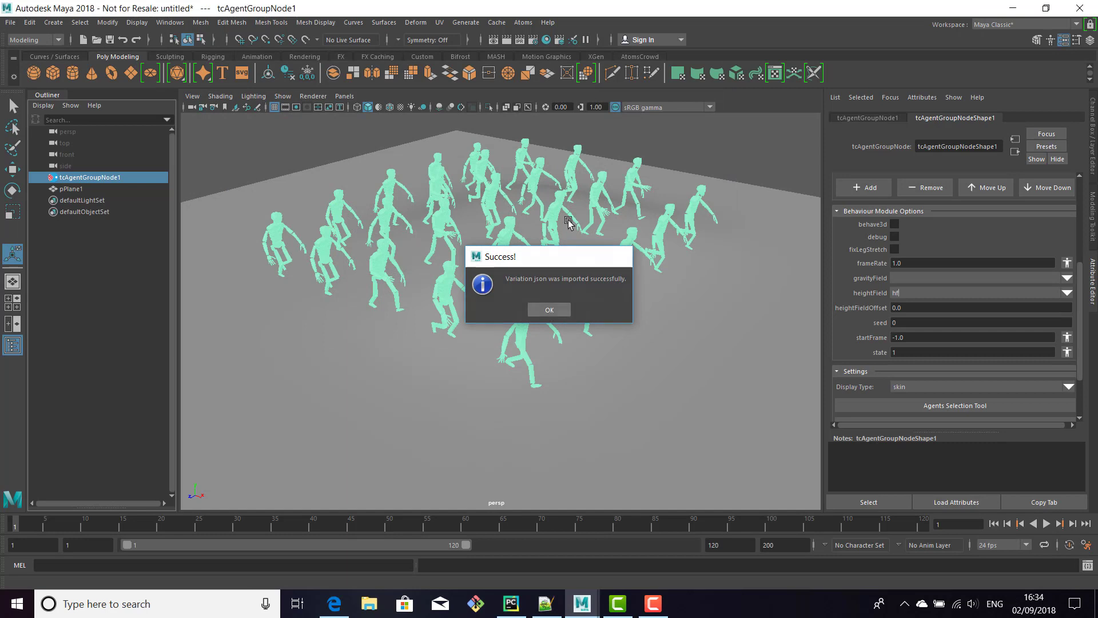
pyautogui.press('Return')
# - Randomly assign all Robot variations to the agents with the Variation Randomizer
pyautogui.click(521, 23)
pyautogui.moveTo(556, 101)
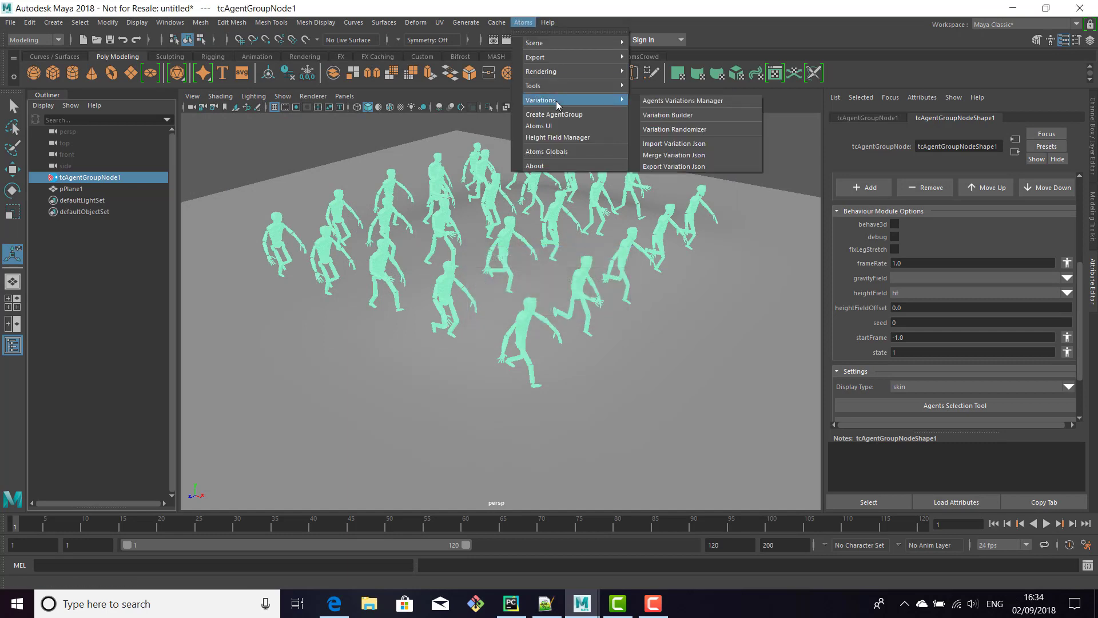
pyautogui.click(698, 130)
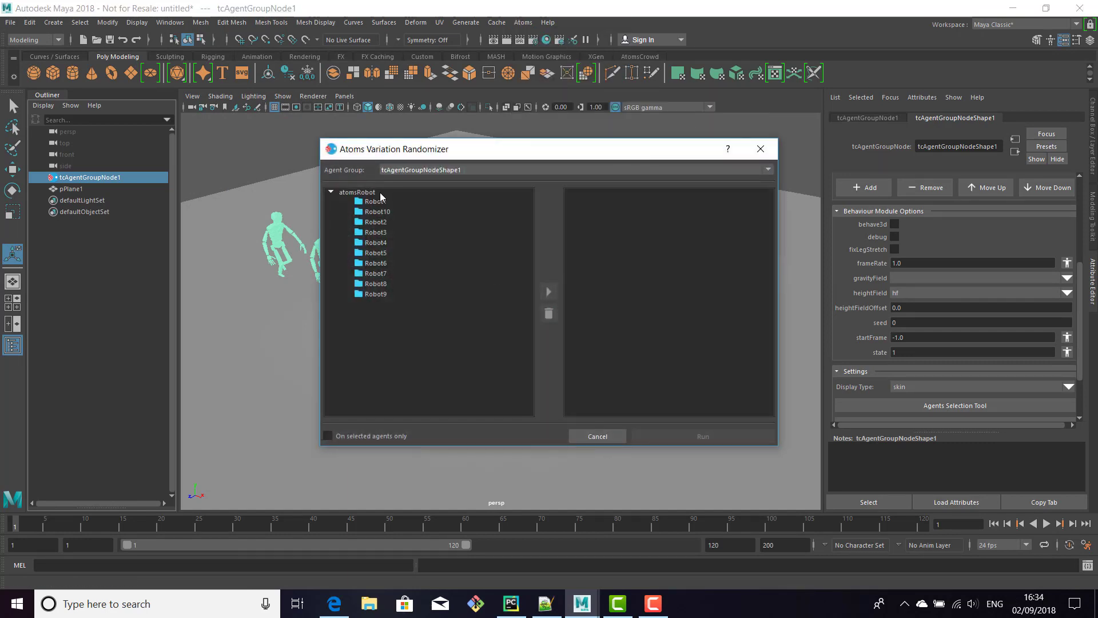
pyautogui.moveTo(382, 196); pyautogui.dragTo(527, 315)
pyautogui.click(553, 292)
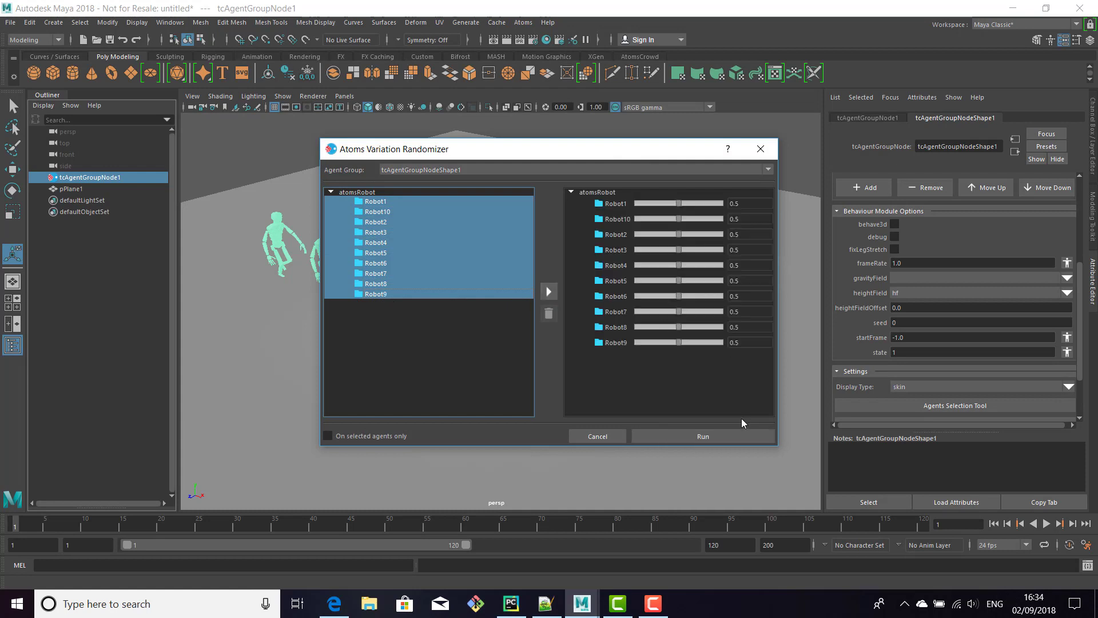
pyautogui.click(726, 430)
pyautogui.click(549, 318)
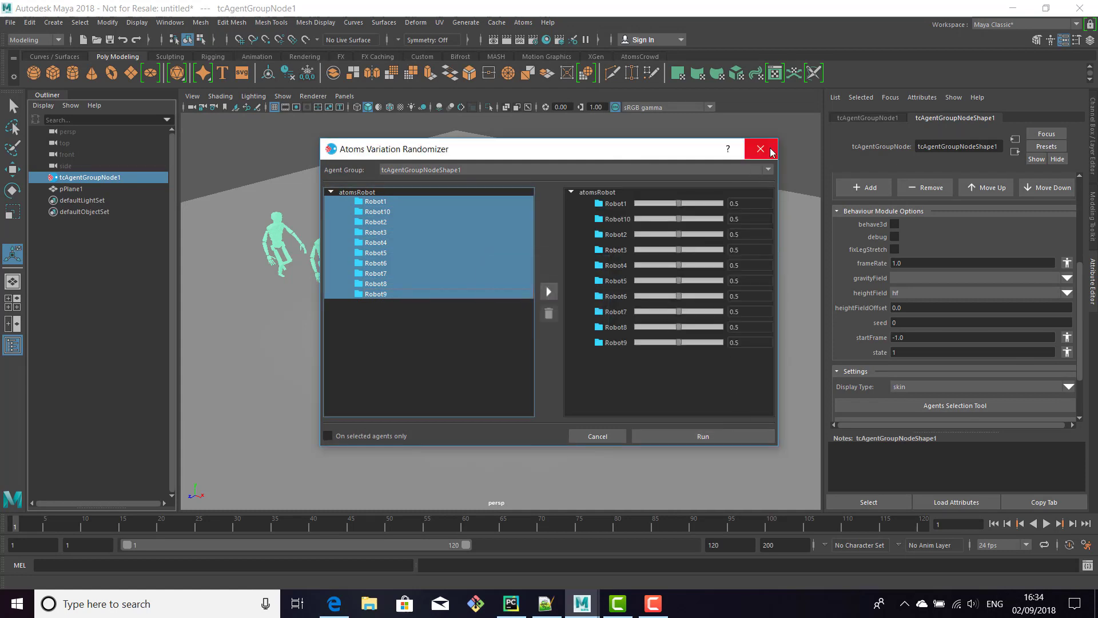
pyautogui.click(760, 149)
# - Set the agent display type to variations, deselect, and play the coloured robots
pyautogui.click(907, 388)
pyautogui.click(909, 419)
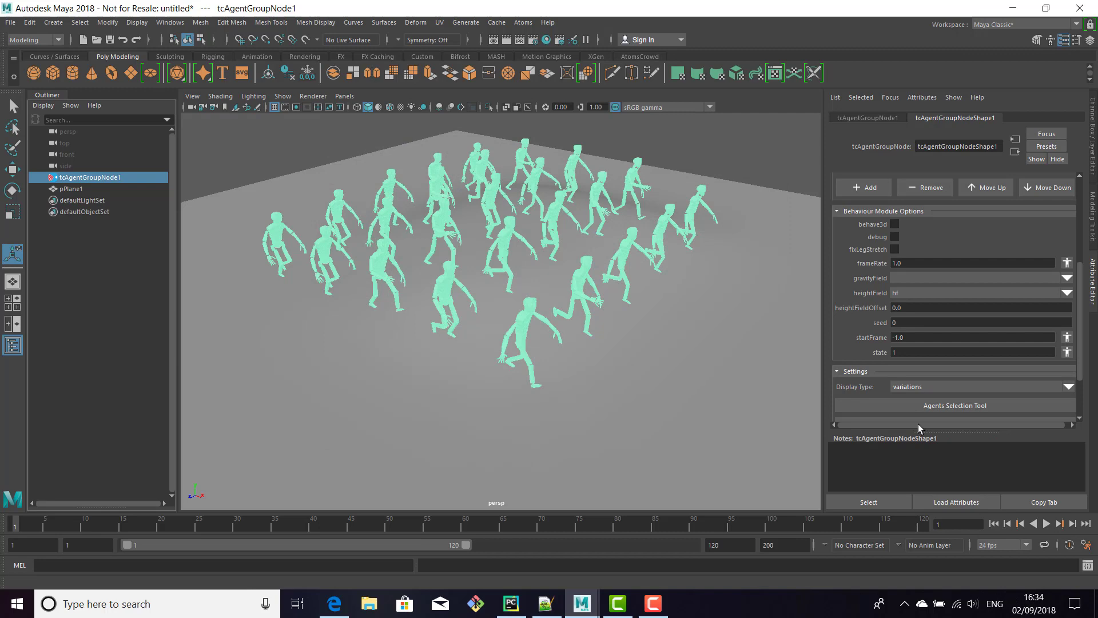
pyautogui.click(709, 161)
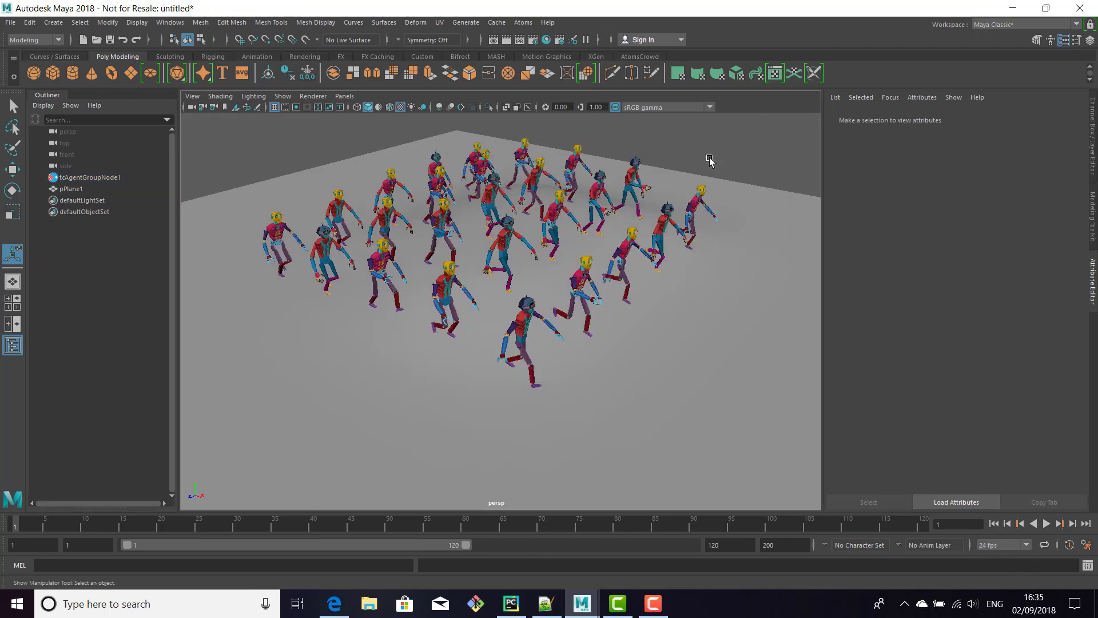
pyautogui.click(1046, 523)
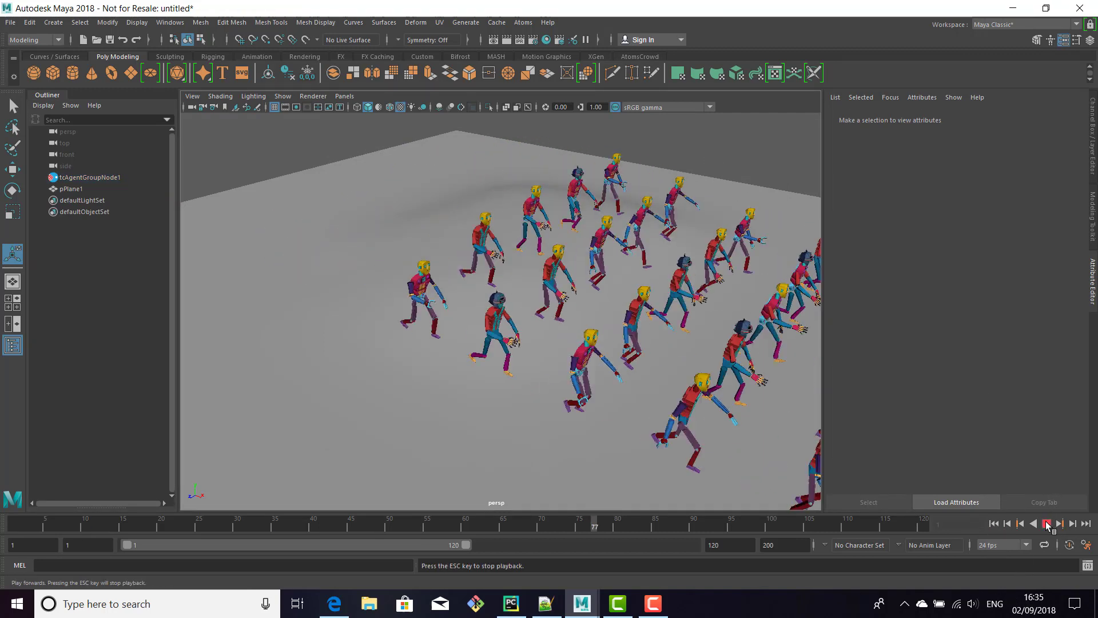
# - Stop playback, open the Atoms cache exporter, and select the end frame value
pyautogui.click(993, 523)
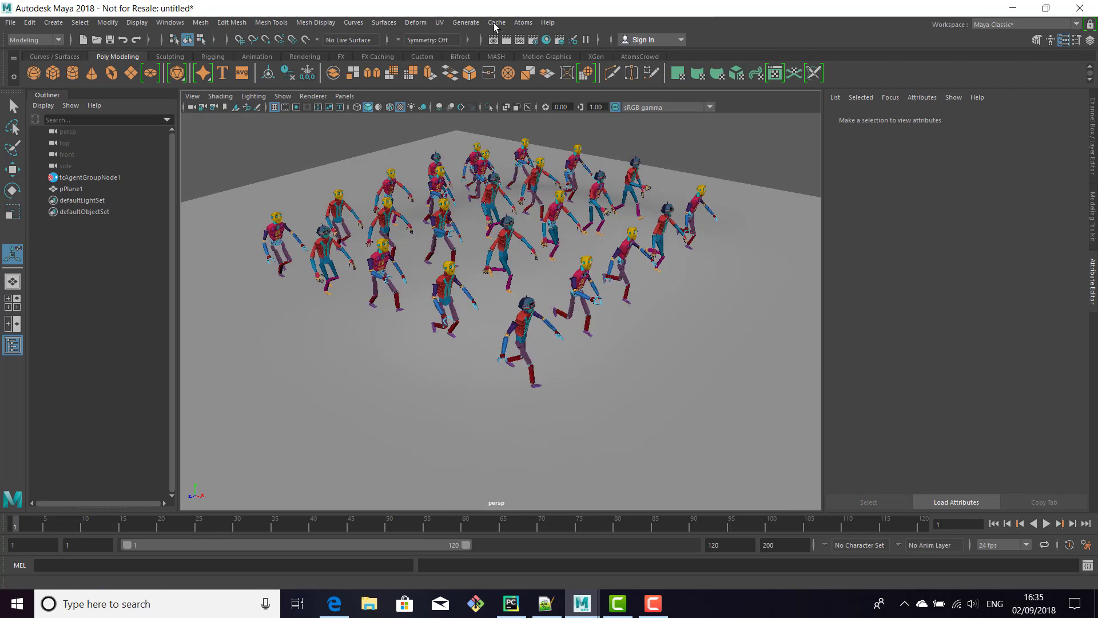
pyautogui.click(496, 23)
pyautogui.moveTo(523, 22)
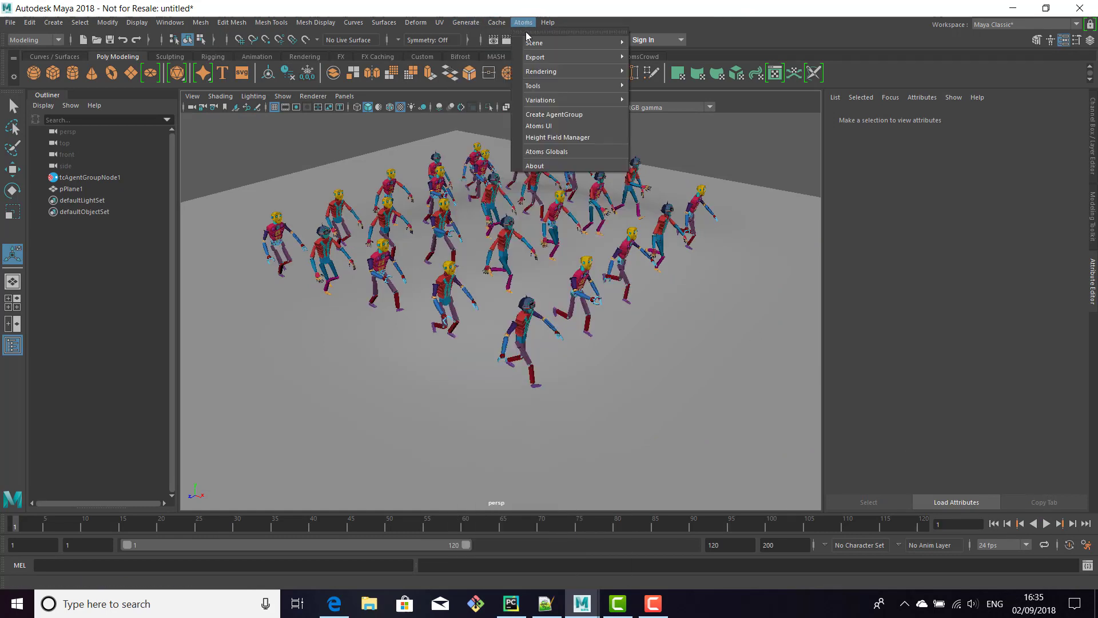
pyautogui.moveTo(564, 55)
pyautogui.click(665, 69)
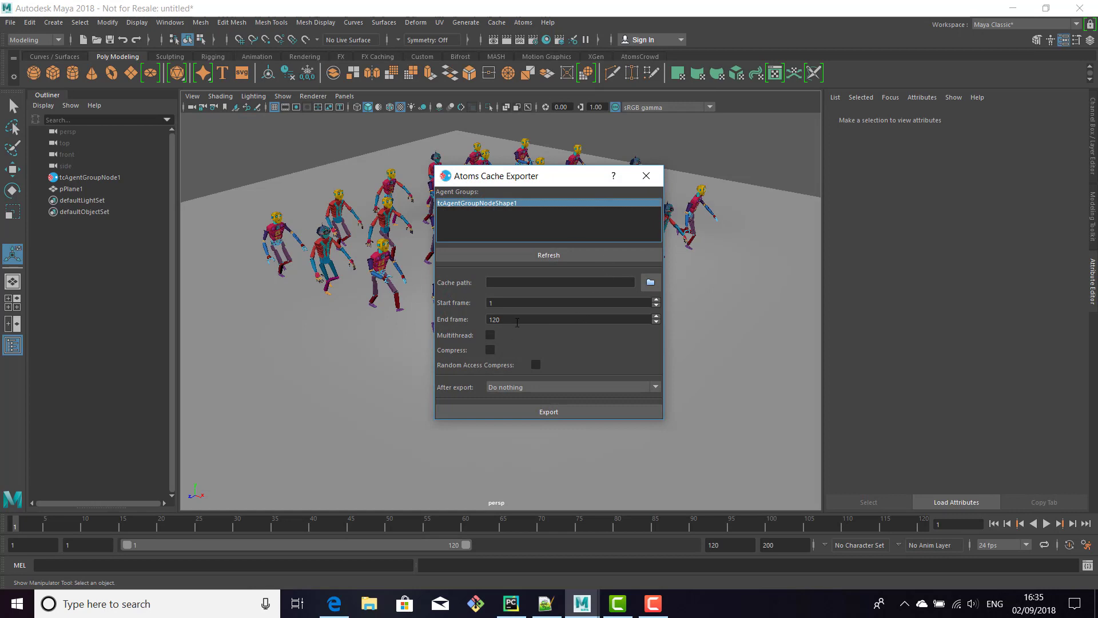
pyautogui.moveTo(517, 322); pyautogui.dragTo(450, 317)
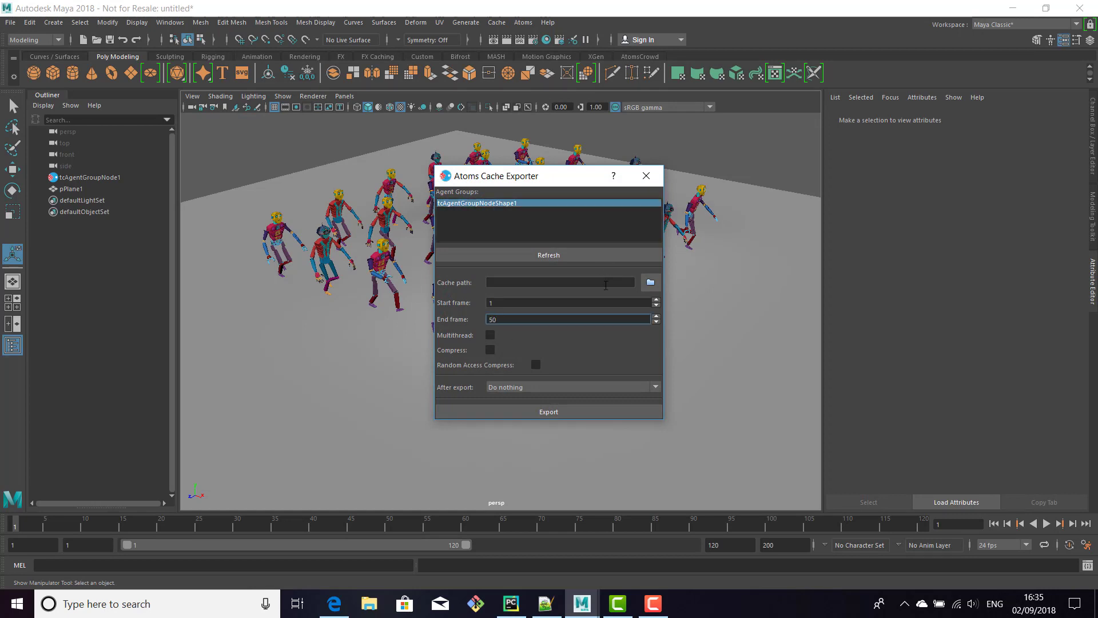
# - Set the cache output to a new folder C:/atomsDemo/usdTest as cache.atoms
pyautogui.click(651, 282)
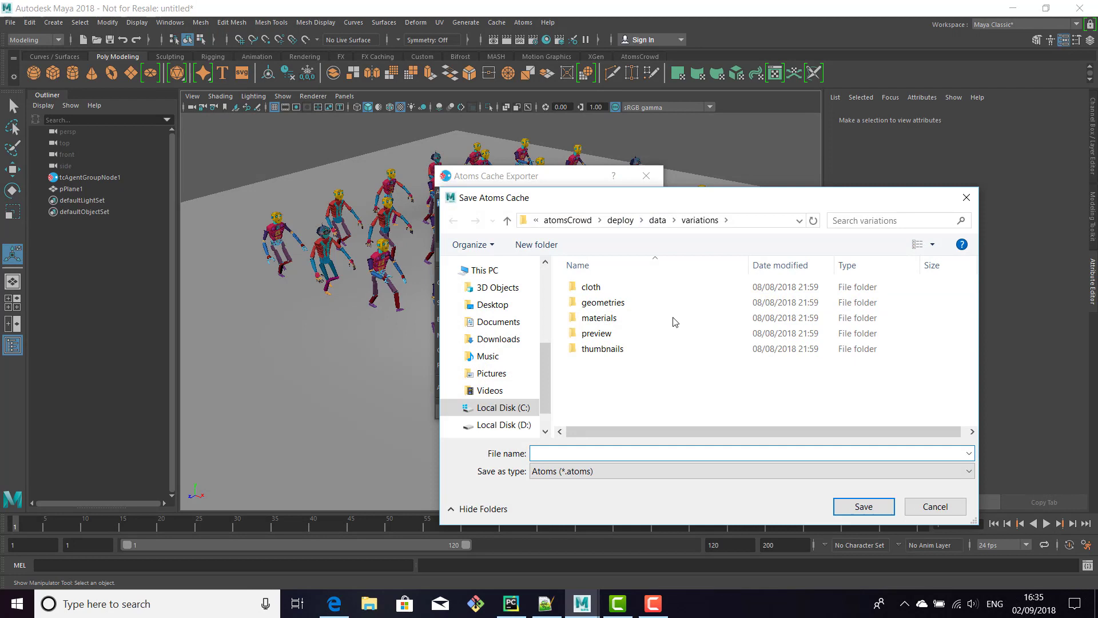
pyautogui.click(506, 406)
pyautogui.doubleClick(597, 287)
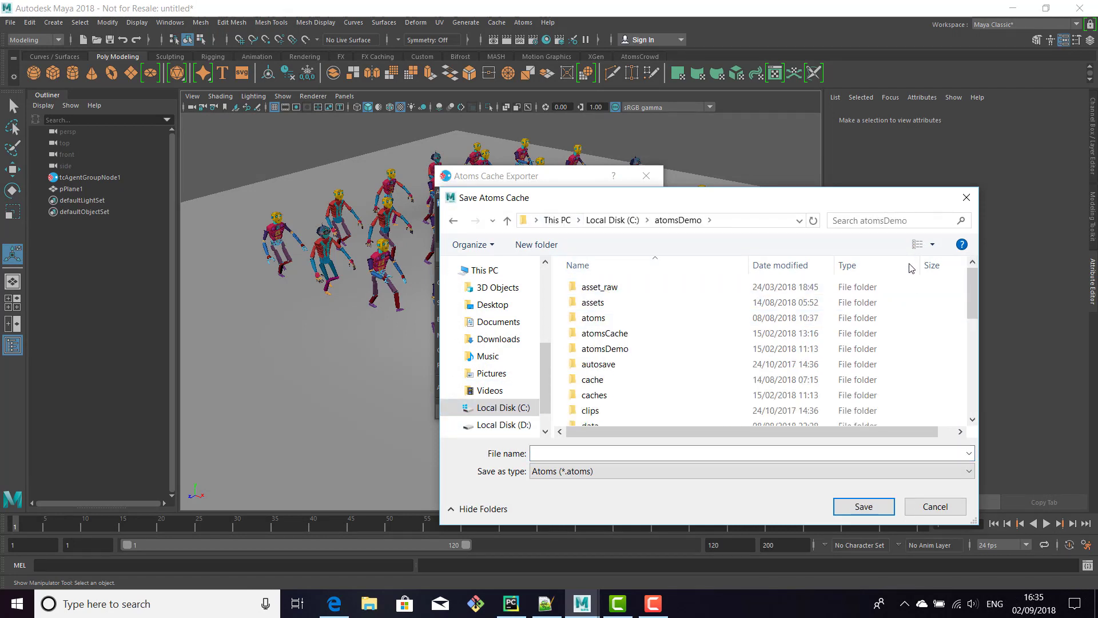
pyautogui.click(538, 245)
pyautogui.write('usd')
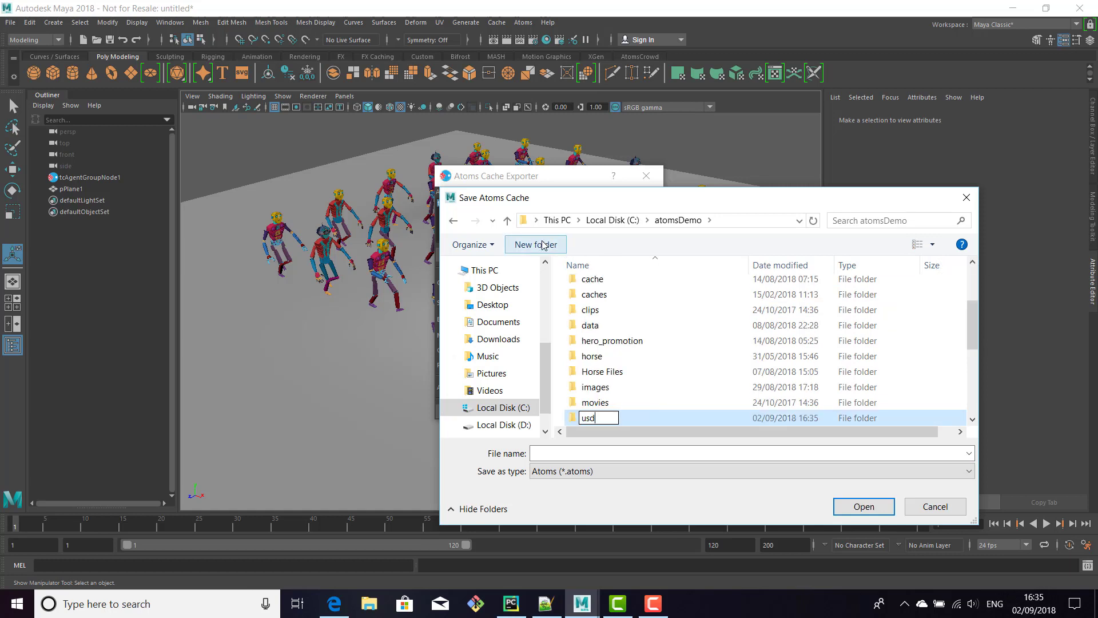
pyautogui.write('Si')
pyautogui.press('Return')
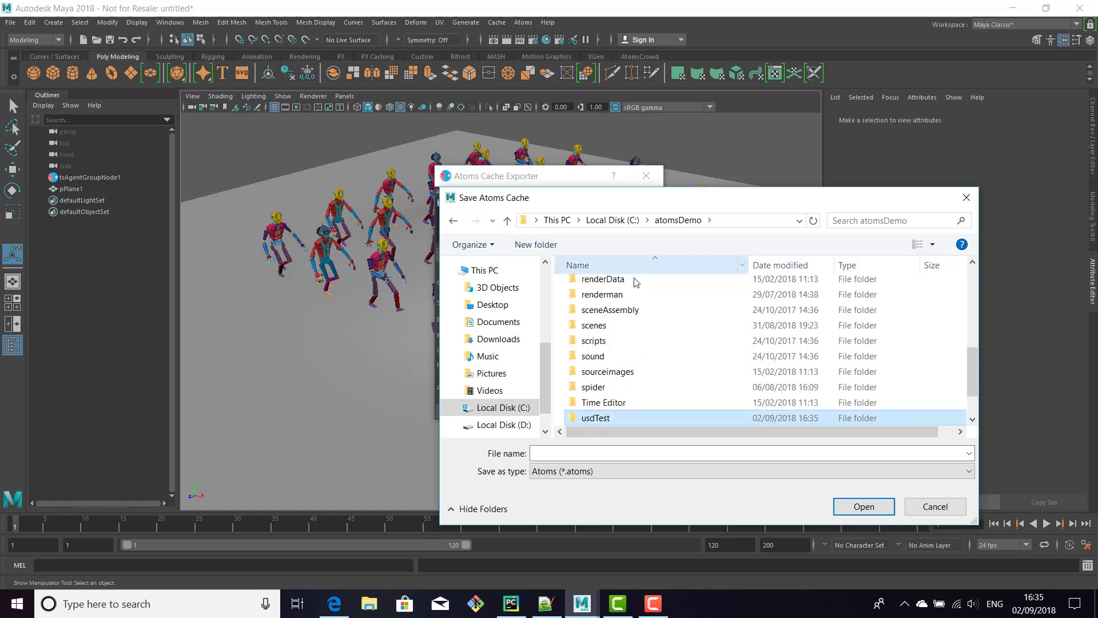
pyautogui.doubleClick(598, 418)
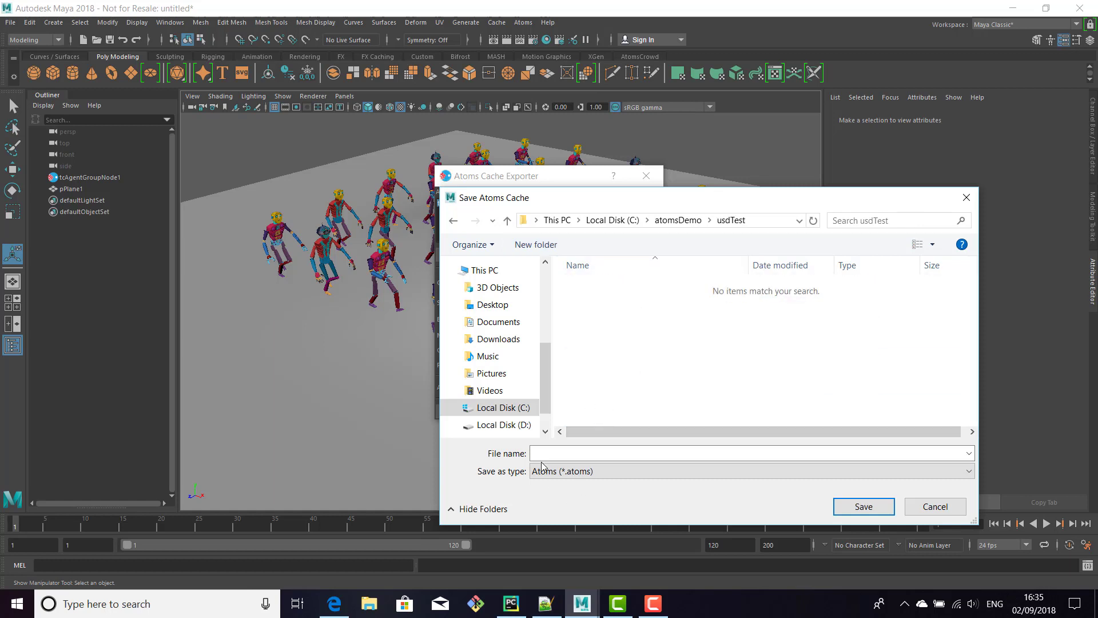
pyautogui.click(556, 453)
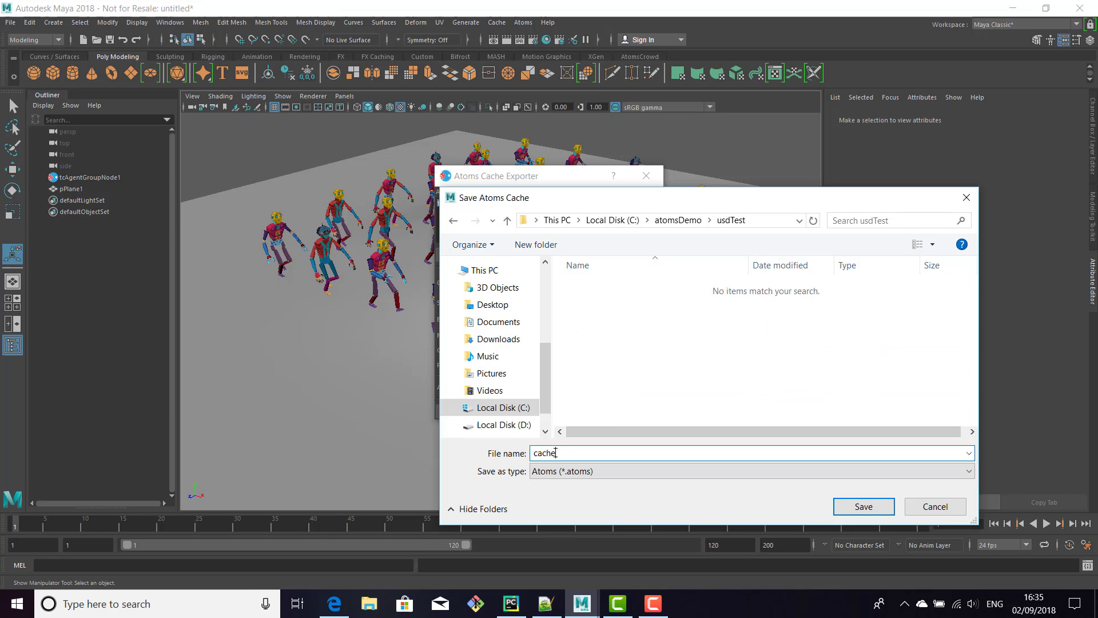
pyautogui.write('cache')
pyautogui.press('Return')
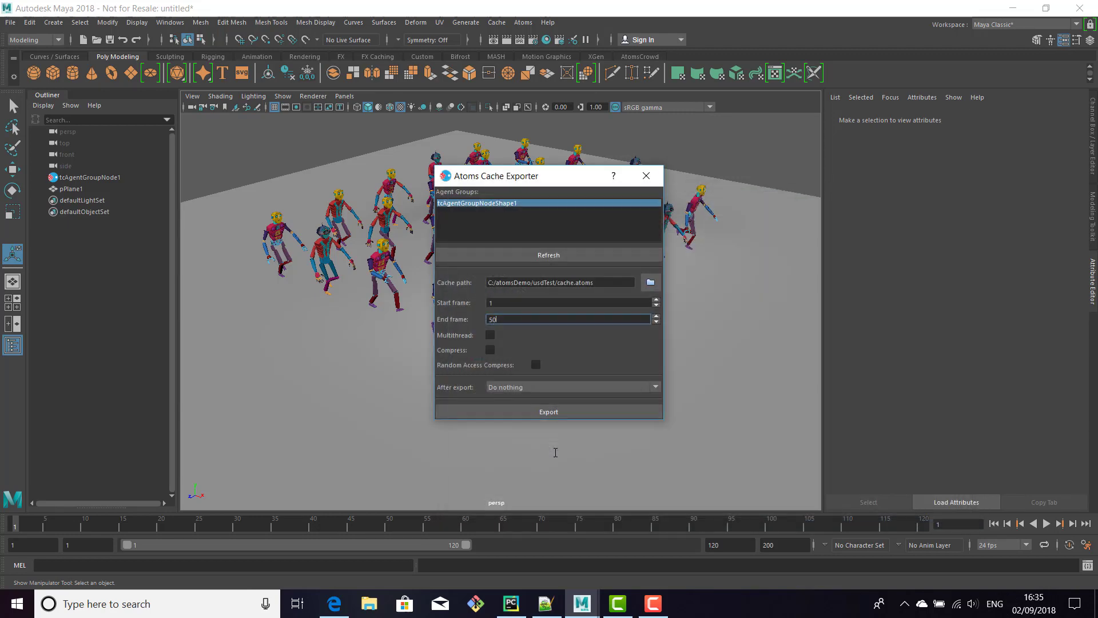
# - Export frames 1 to 50, close the exporter, and rewind to frame 1
pyautogui.click(571, 413)
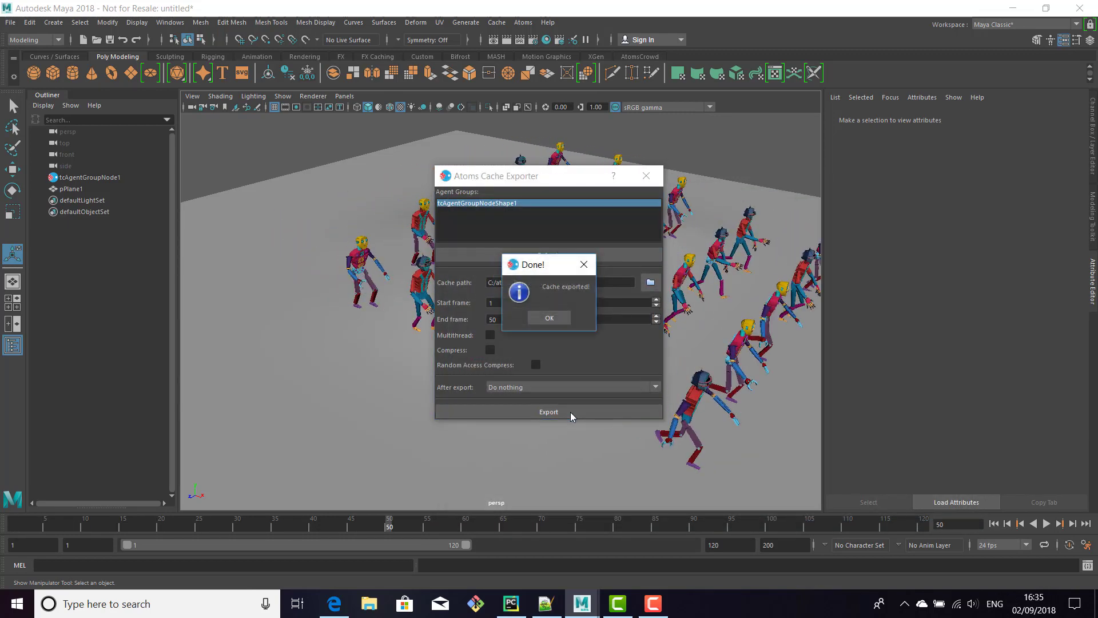
pyautogui.click(549, 318)
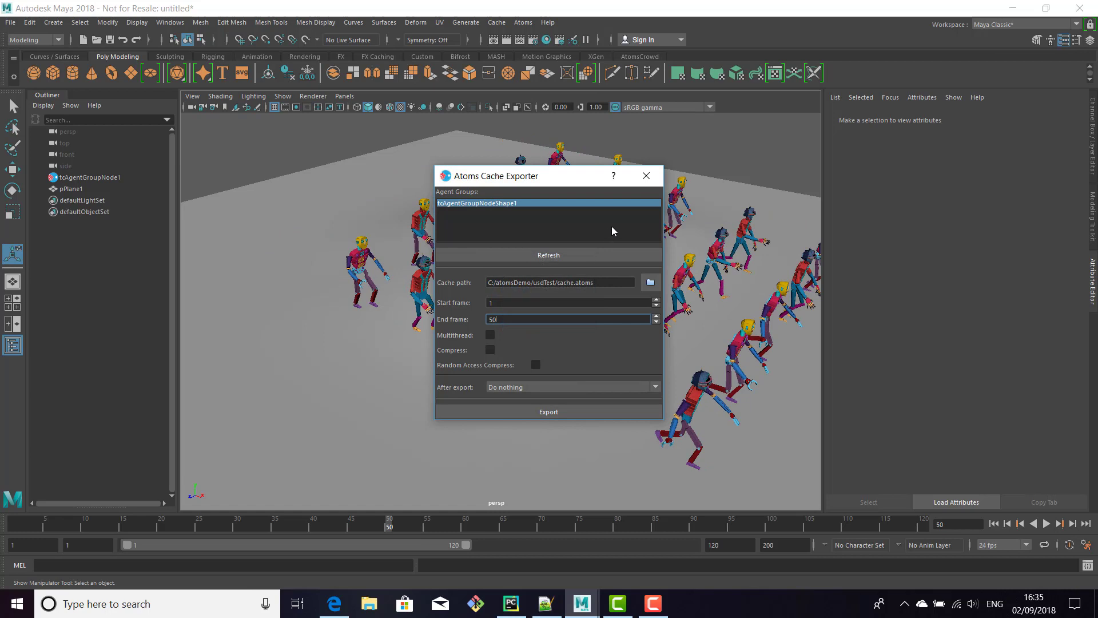
pyautogui.click(646, 176)
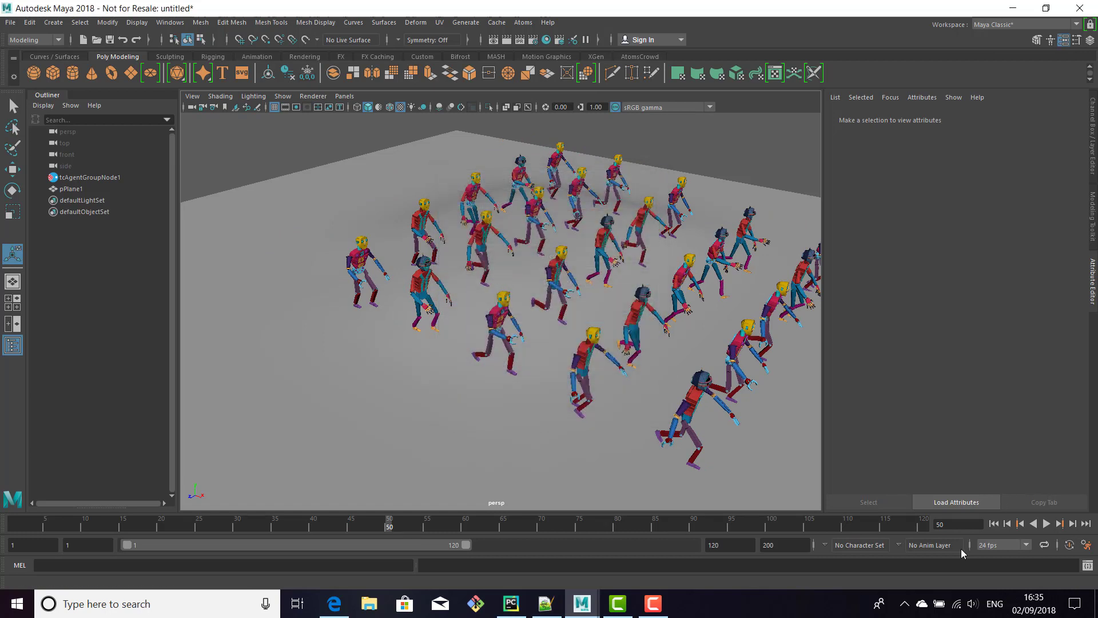
pyautogui.click(995, 525)
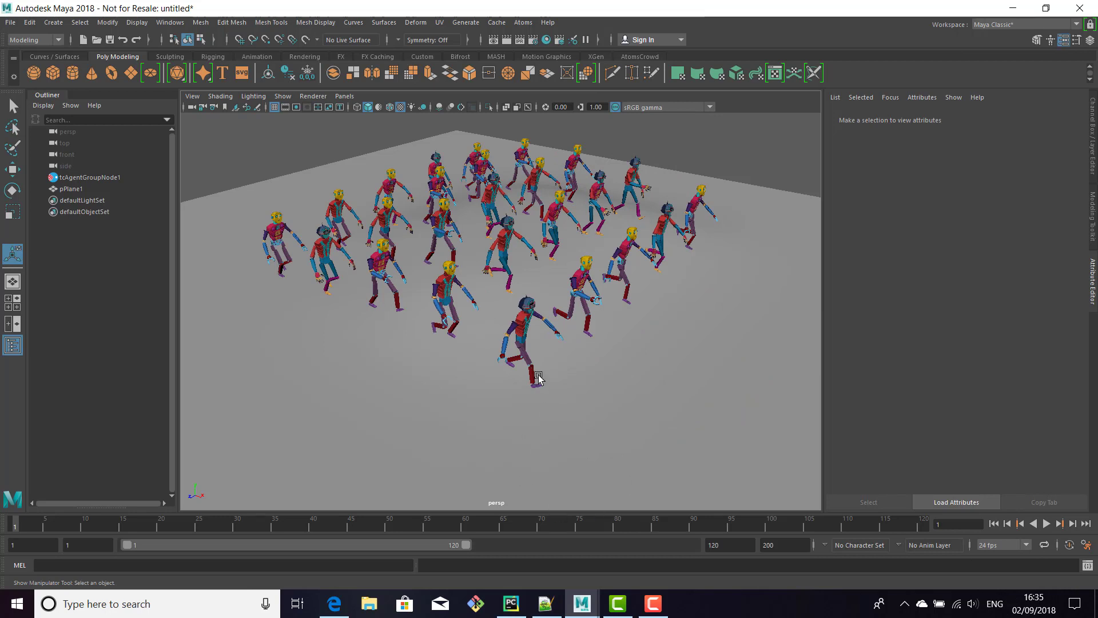
# - Run the Atoms-to-USD converter script in PyCharm
pyautogui.click(511, 604)
pyautogui.click(357, 310)
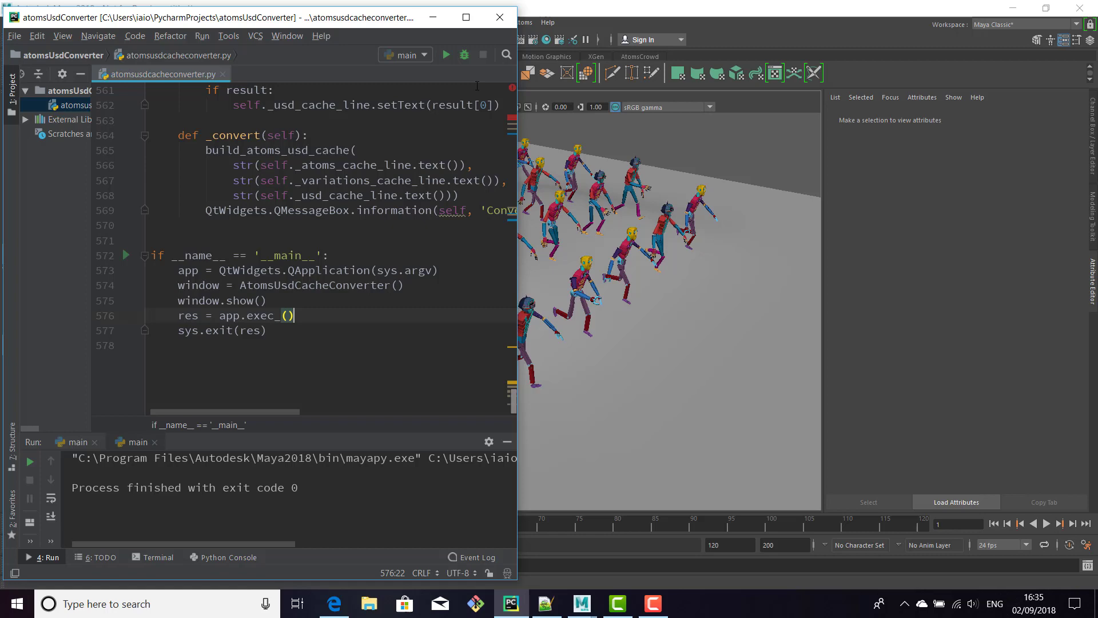
pyautogui.click(445, 56)
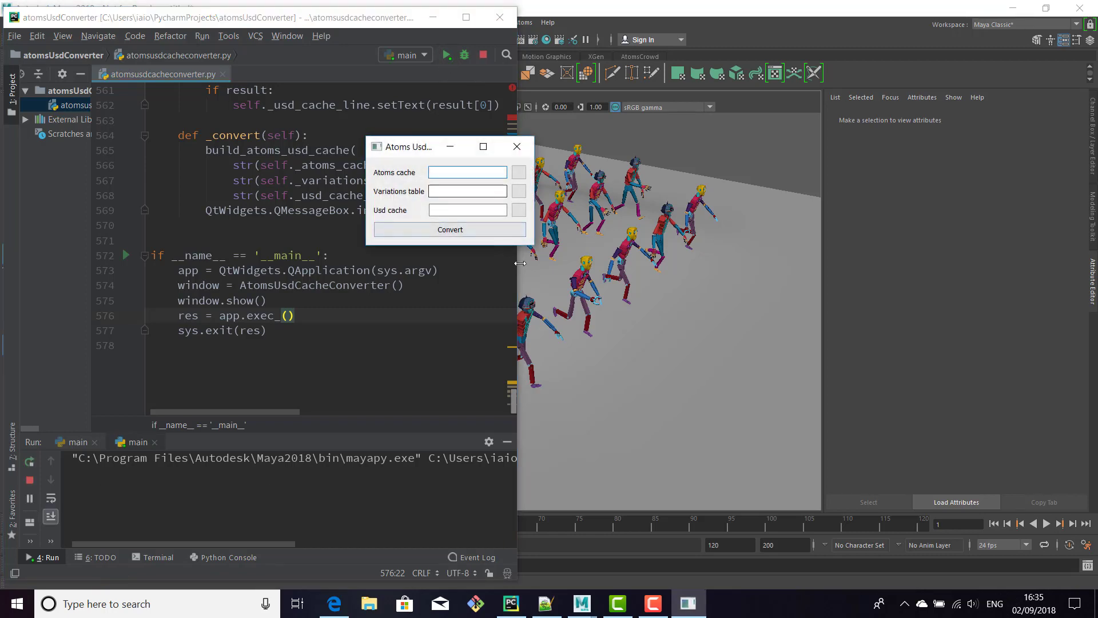
# - Choose C:/atomsDemo/usdTest/cache.atoms as the input Atoms cache
pyautogui.click(519, 173)
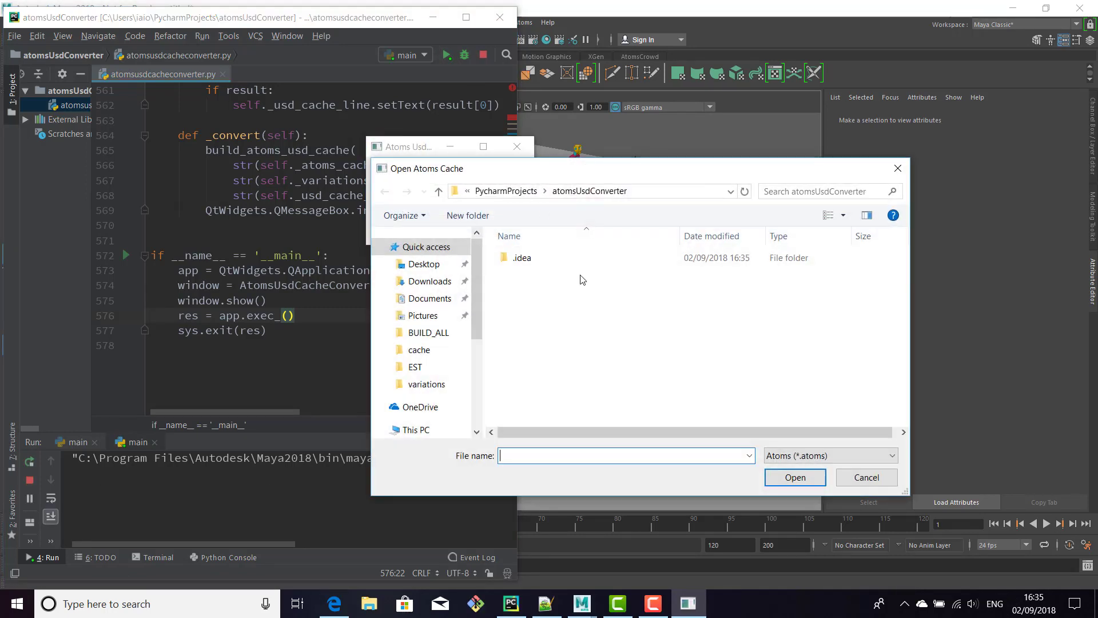
pyautogui.scroll(-3, 457, 381)
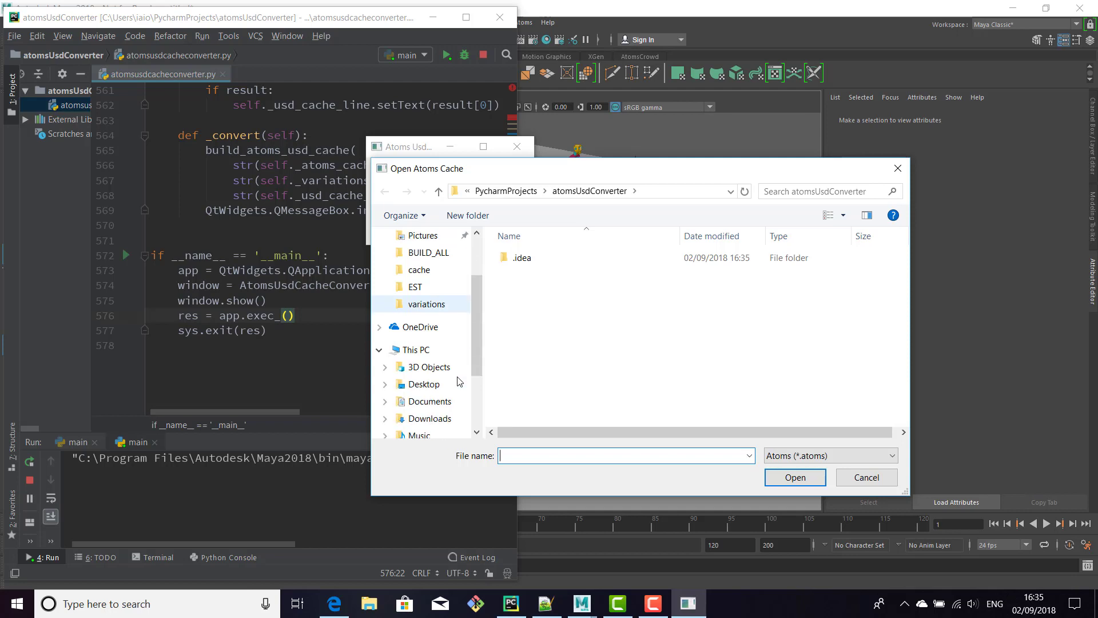
pyautogui.click(450, 404)
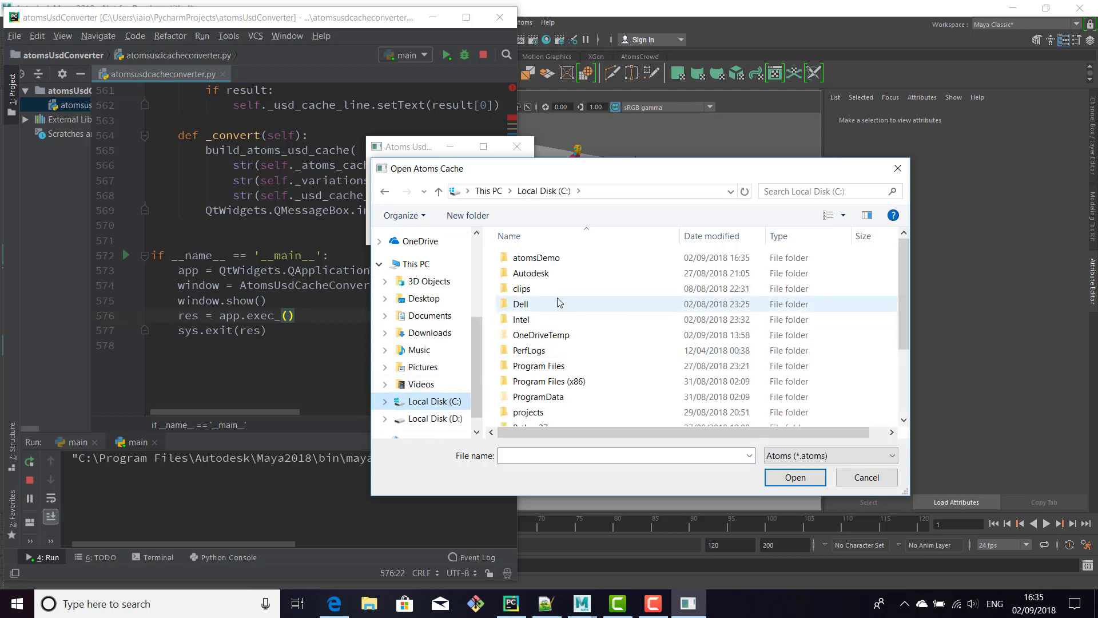
pyautogui.doubleClick(523, 258)
pyautogui.scroll(-5, 570, 388)
pyautogui.scroll(-2, 570, 395)
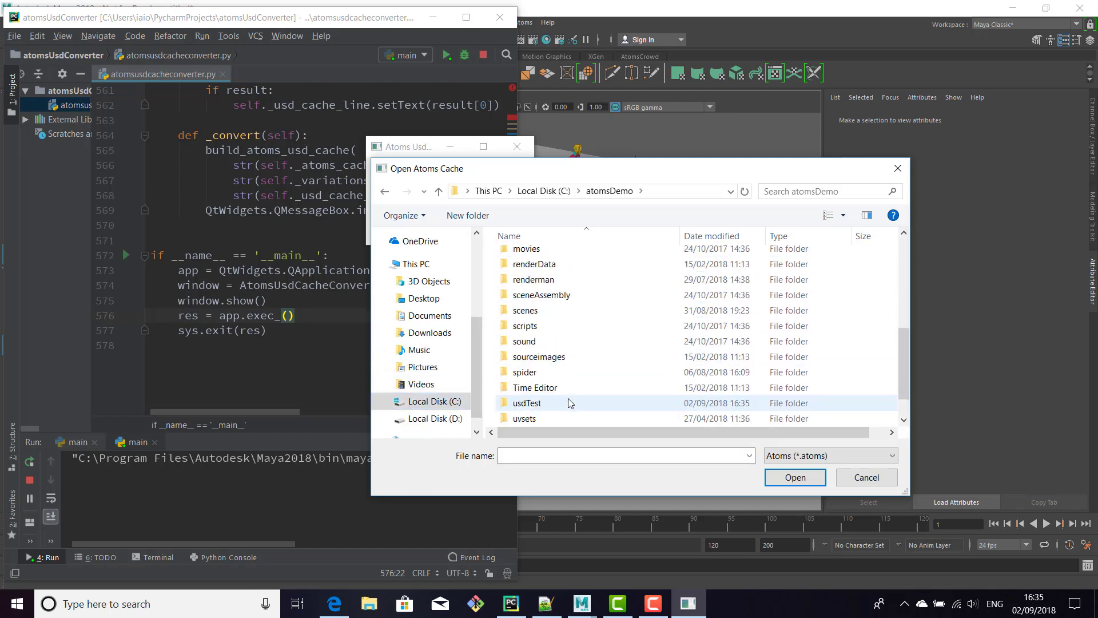
pyautogui.doubleClick(543, 379)
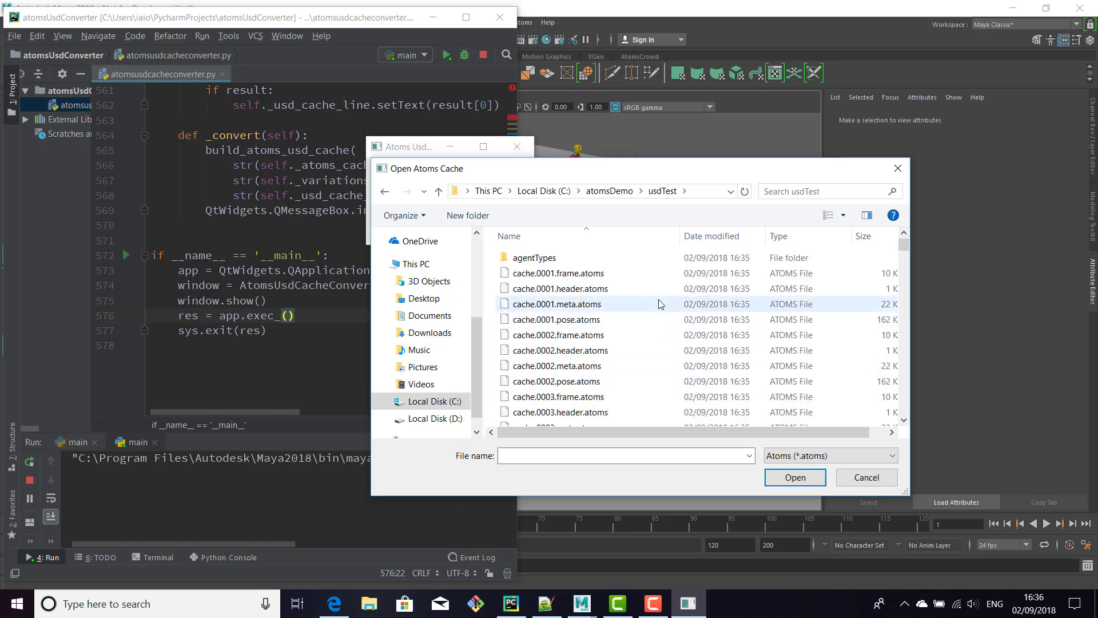
pyautogui.scroll(-20, 708, 354)
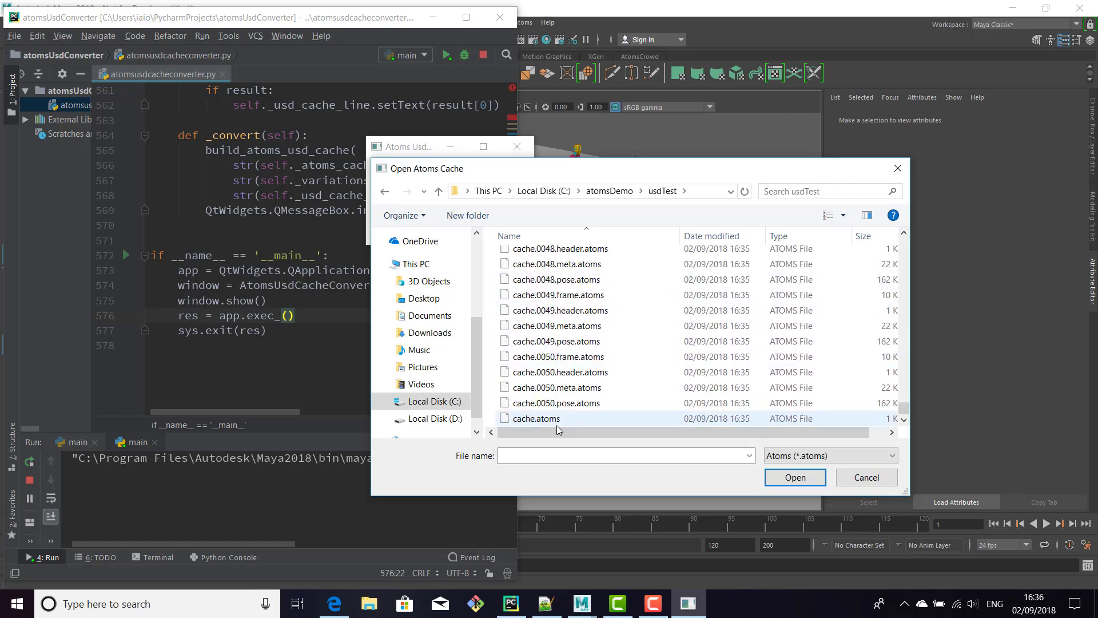
pyautogui.doubleClick(529, 418)
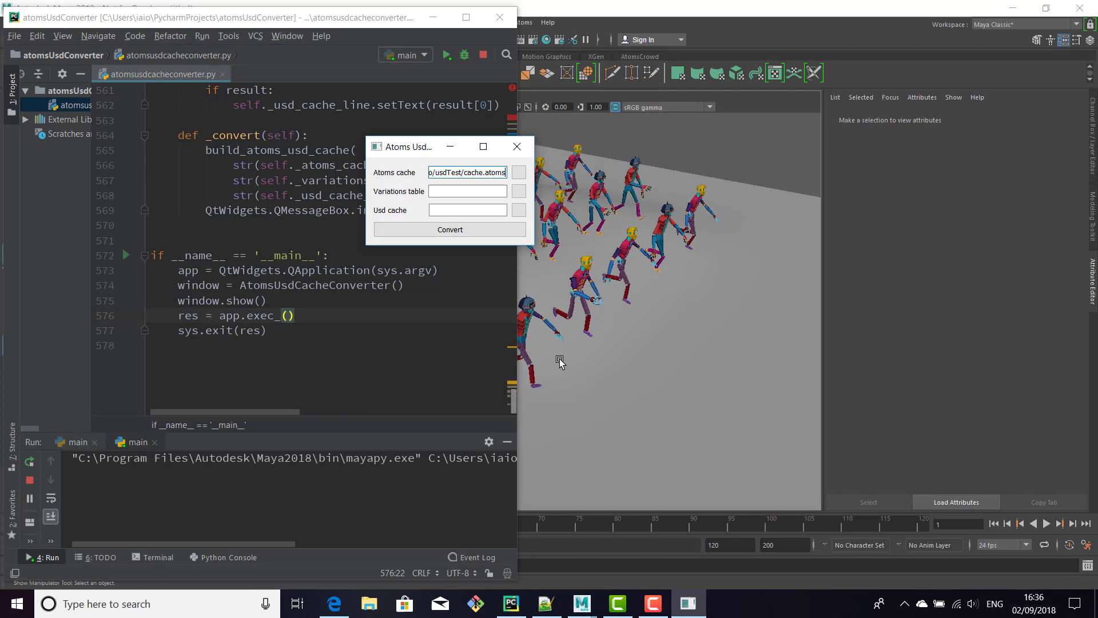
# - Use robot_rman.json as variations, output Desktop/usdCache.usd, and convert
pyautogui.click(519, 191)
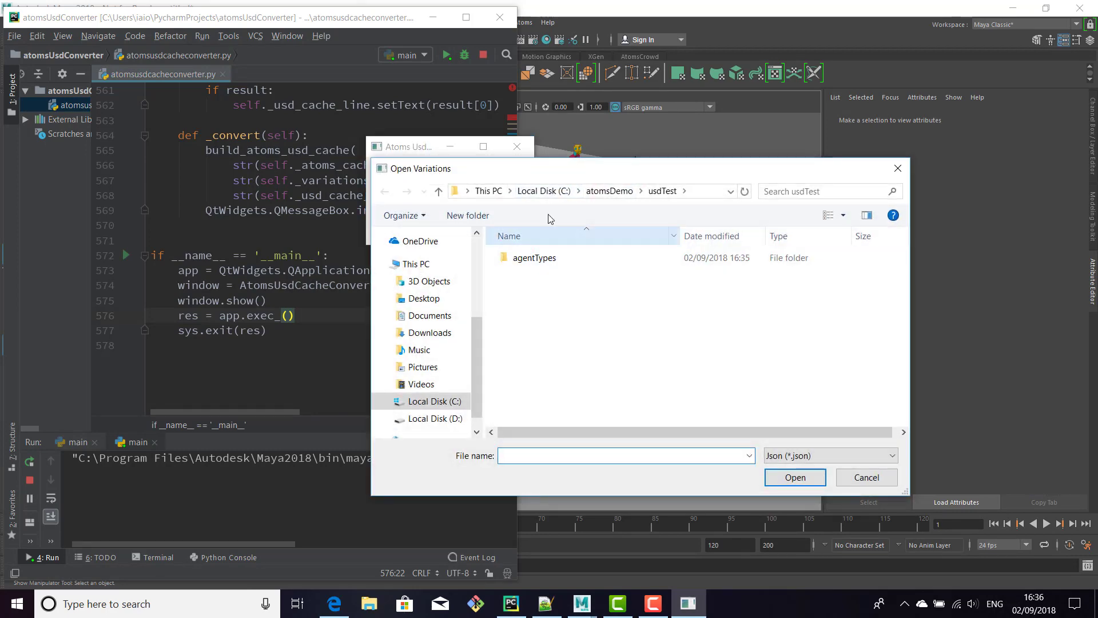
pyautogui.doubleClick(543, 289)
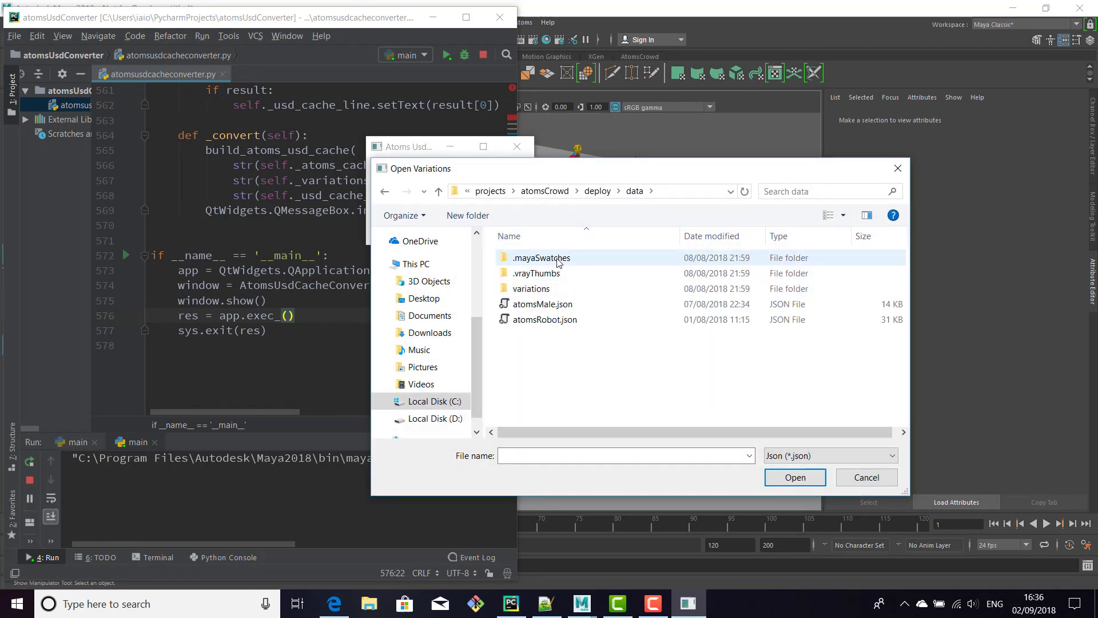
pyautogui.doubleClick(529, 289)
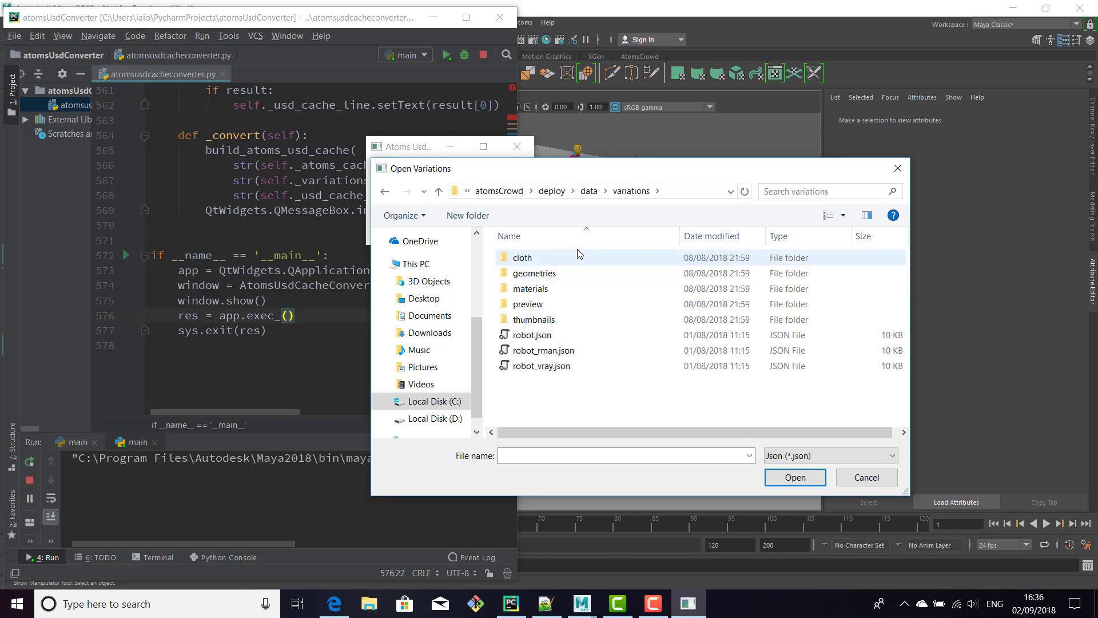
pyautogui.doubleClick(529, 351)
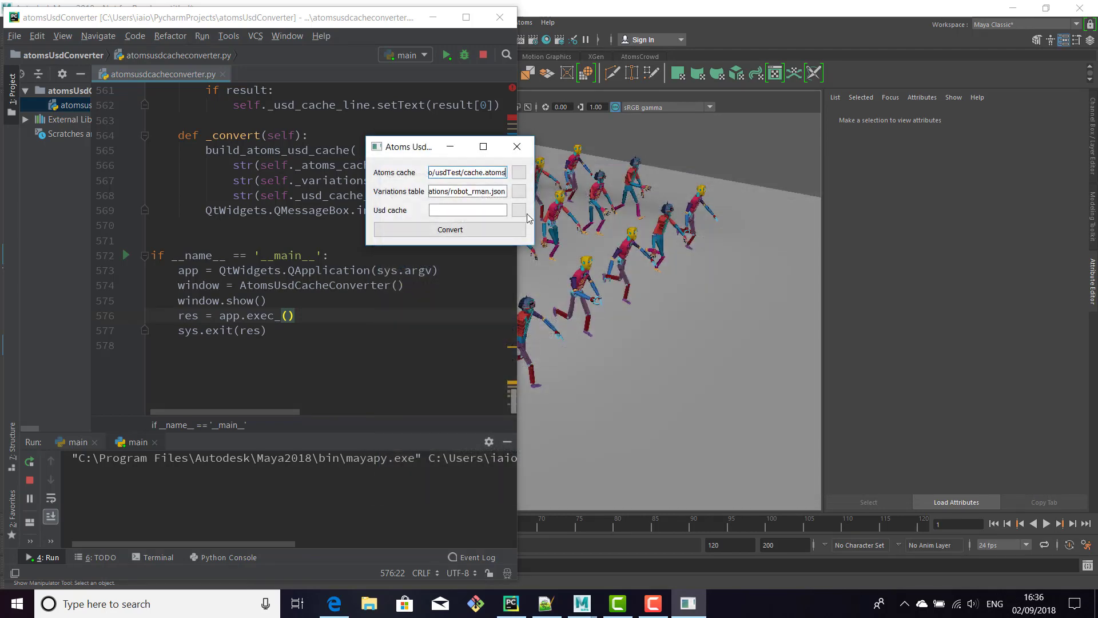
pyautogui.click(522, 211)
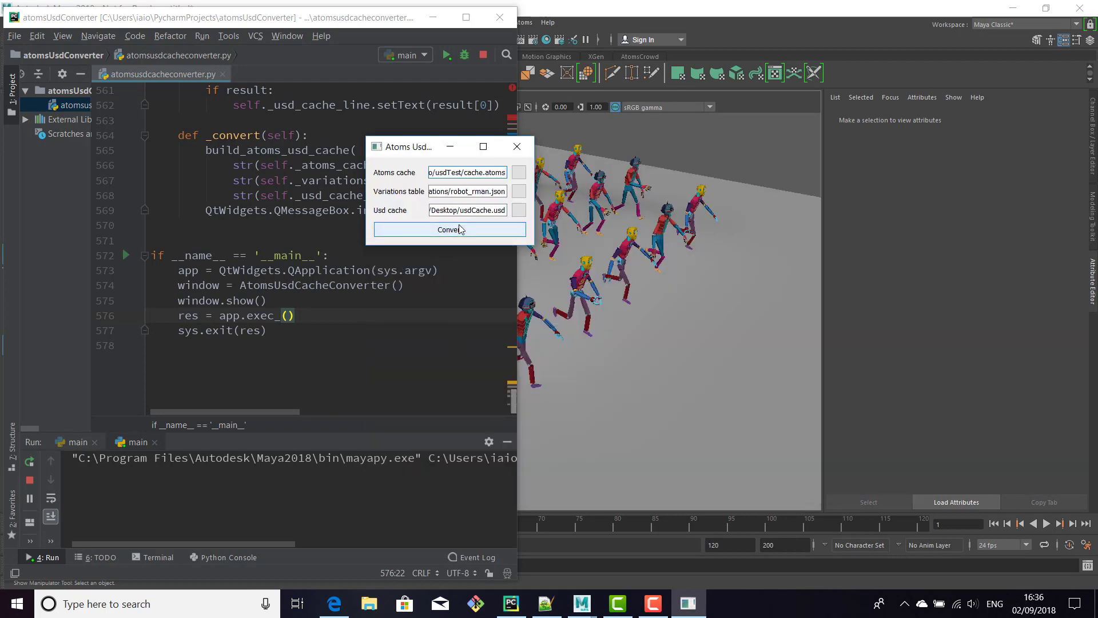
pyautogui.click(465, 230)
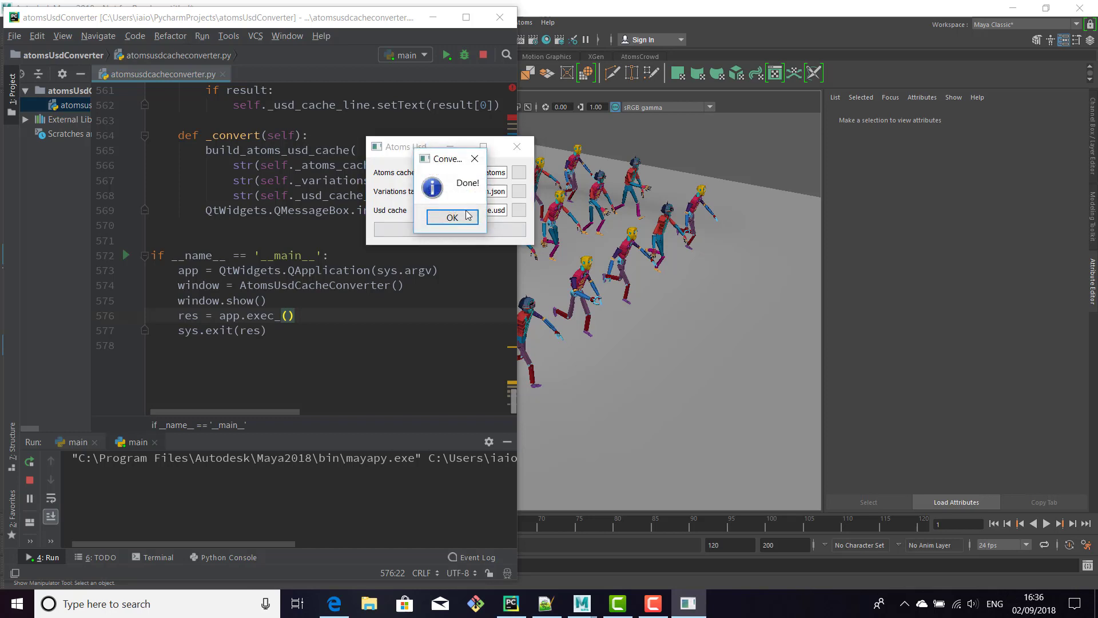
pyautogui.click(463, 226)
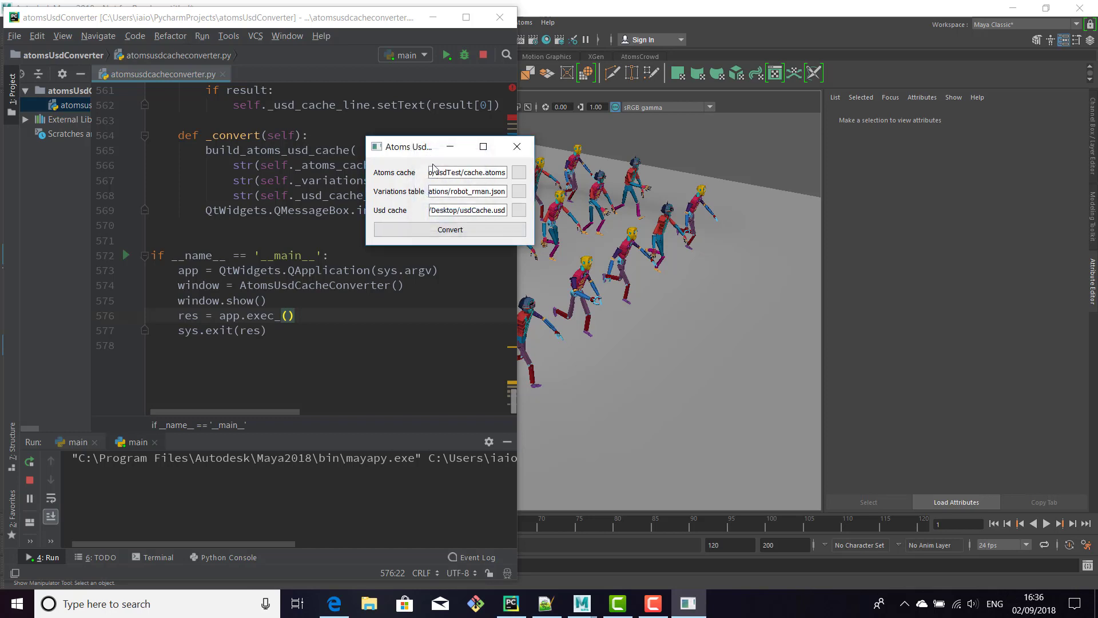
# - Replace test_cache with usdCache in launchUSDView.bat and save the file
pyautogui.click(516, 147)
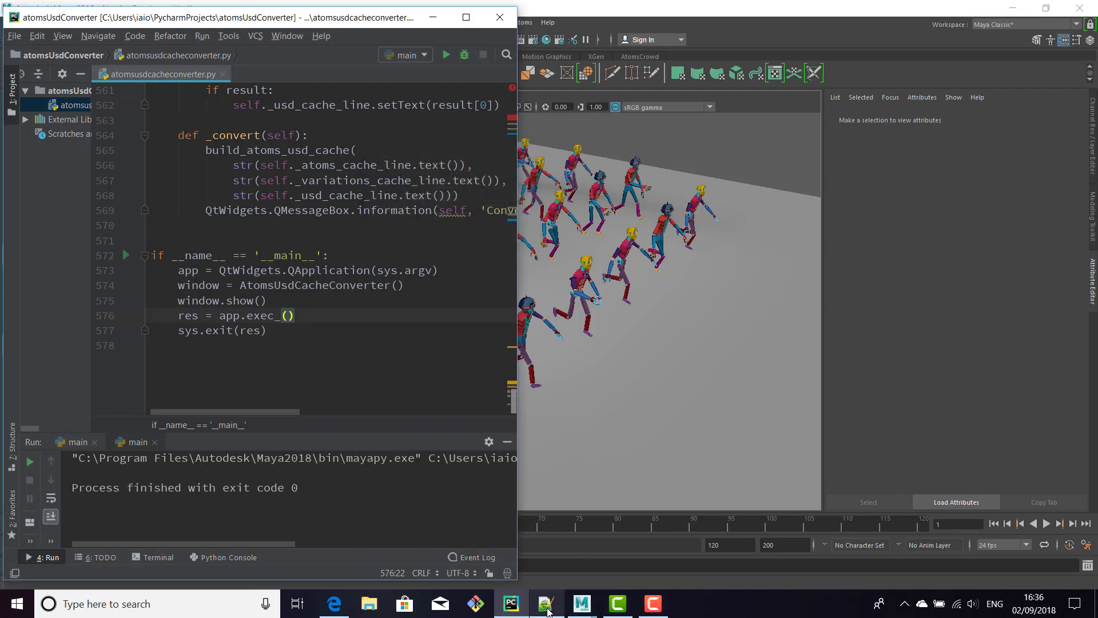
pyautogui.moveTo(546, 607)
pyautogui.click(544, 535)
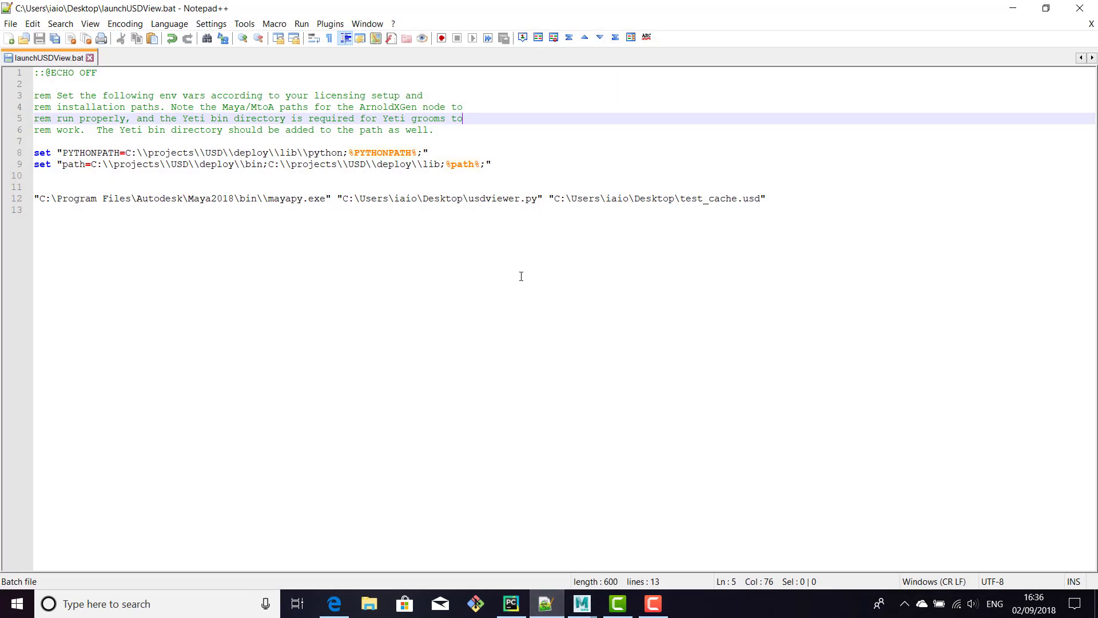
pyautogui.doubleClick(698, 198)
pyautogui.write('usdCac')
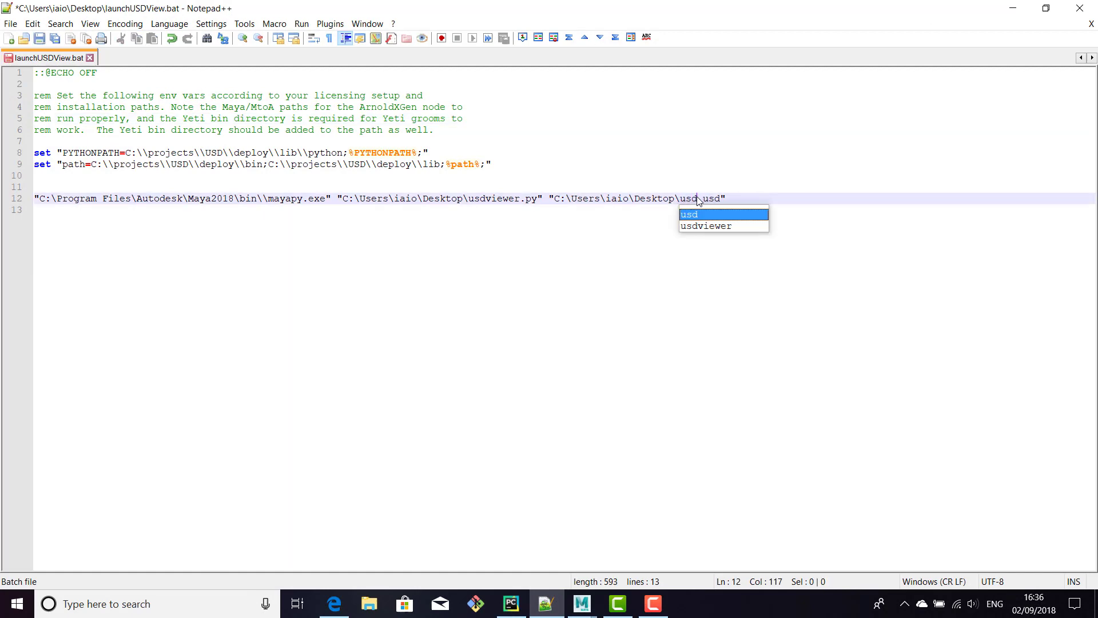
pyautogui.write('he')
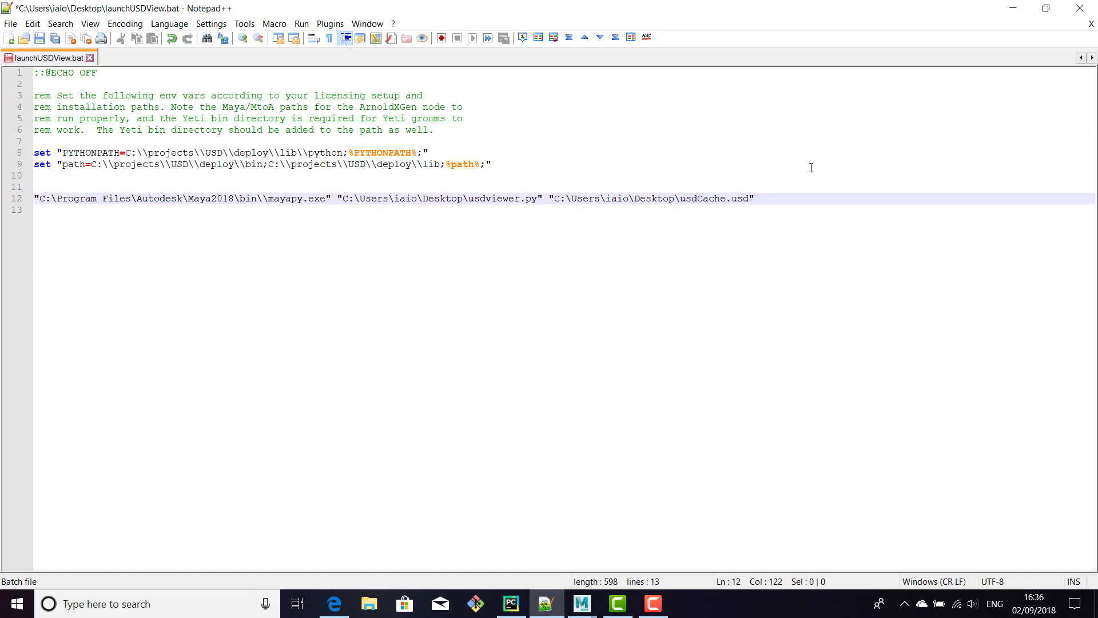
pyautogui.hotkey('ctrl', 's')
pyautogui.click(1013, 8)
# - Launch usdview with usdCache.usd full-screen and scrub the crowd animation to frame 11
pyautogui.click(1010, 11)
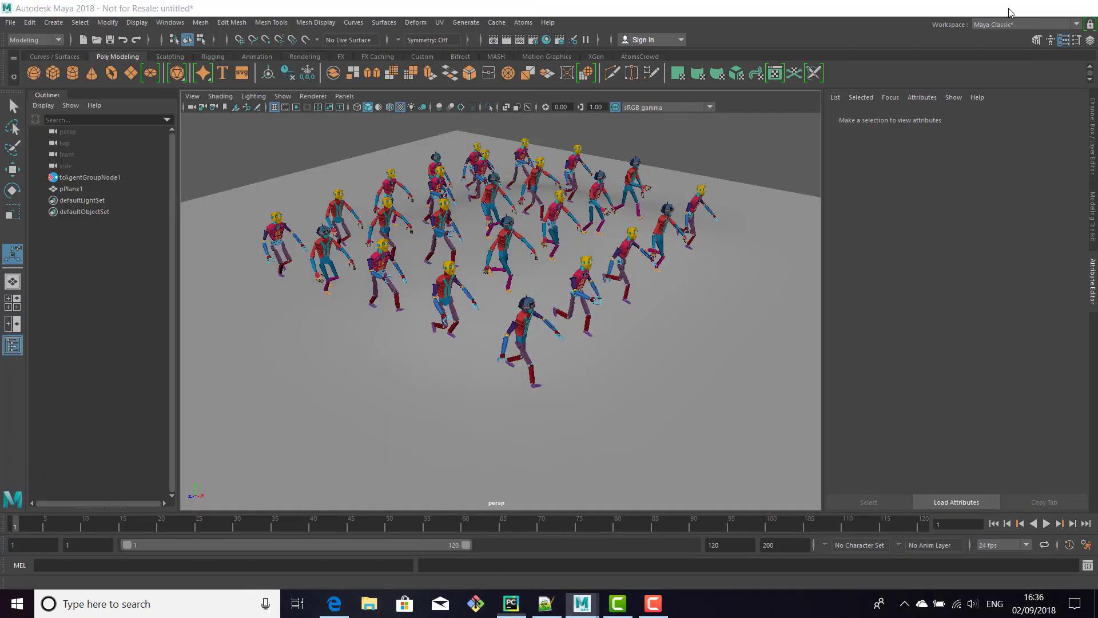
pyautogui.click(1010, 11)
pyautogui.doubleClick(679, 372)
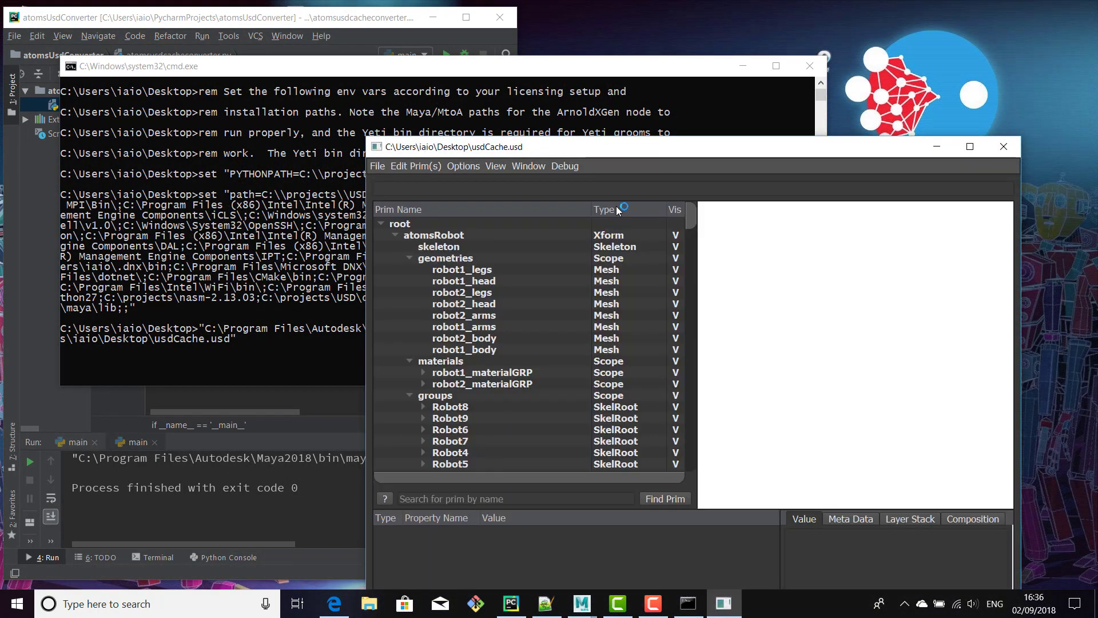
pyautogui.moveTo(705, 145); pyautogui.dragTo(696, 138)
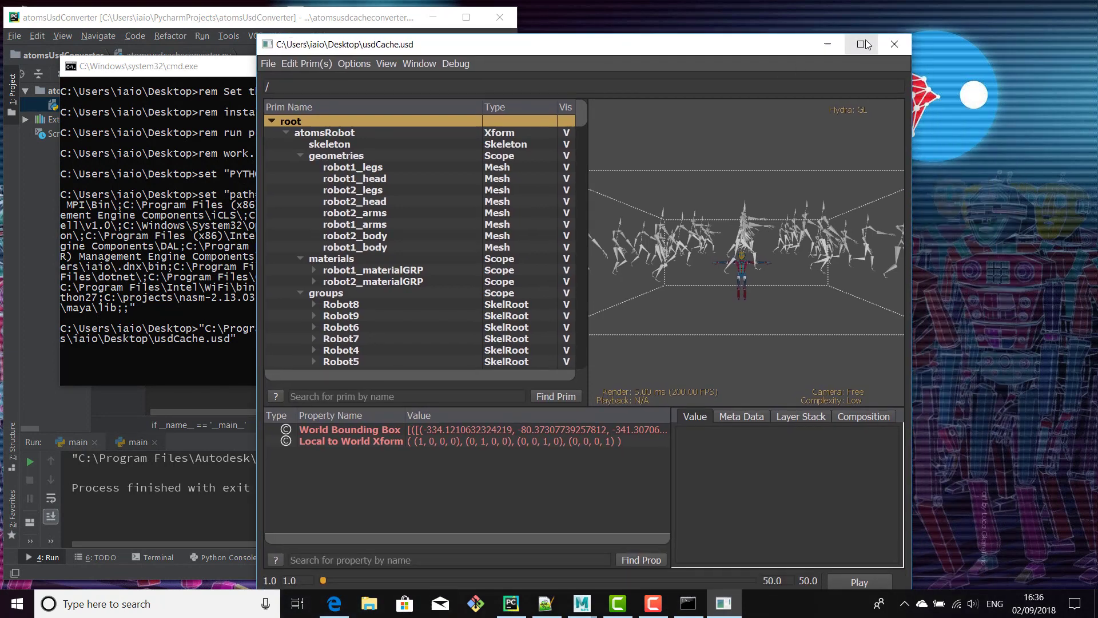
pyautogui.doubleClick(852, 36)
pyautogui.keyDown('alt'); pyautogui.moveTo(818, 237); pyautogui.dragTo(789, 265); pyautogui.keyUp('alt')
pyautogui.moveTo(67, 540); pyautogui.dragTo(262, 541)
pyautogui.moveTo(387, 554); pyautogui.dragTo(250, 571)
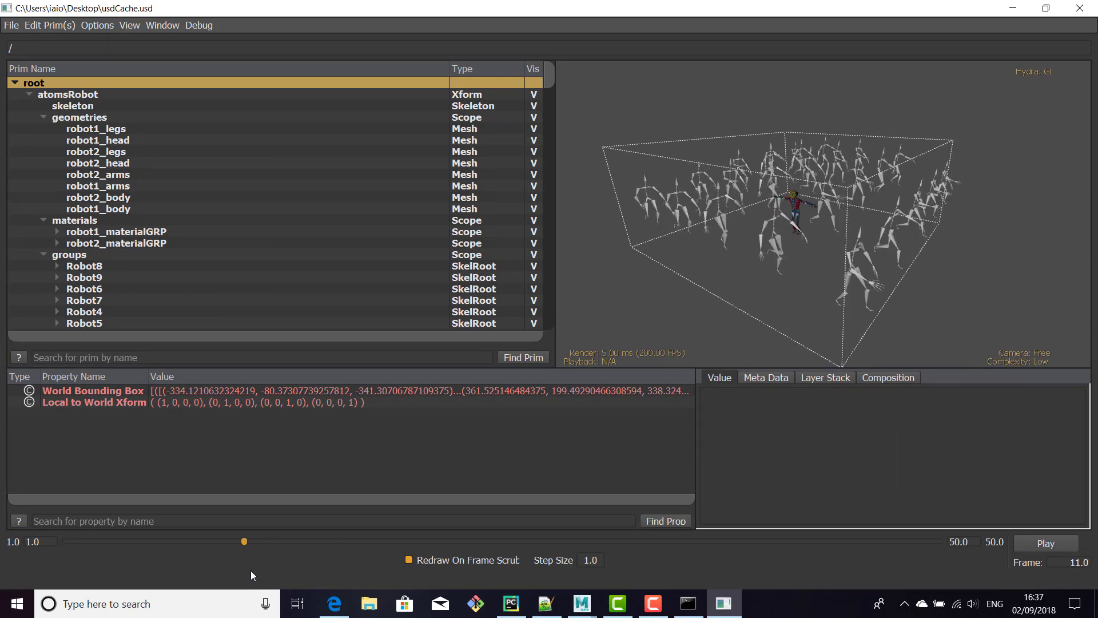
# - Frame the atomsRobot prim, make it invisible, and collapse it to show animations
pyautogui.click(63, 95)
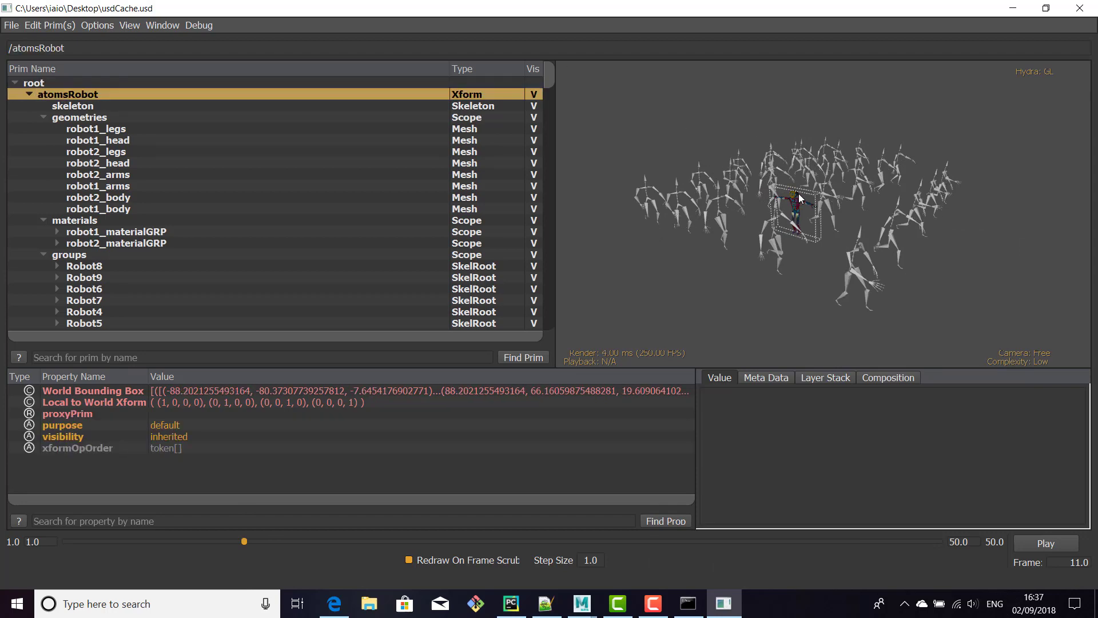
pyautogui.scroll(3, 801, 200)
pyautogui.press('f')
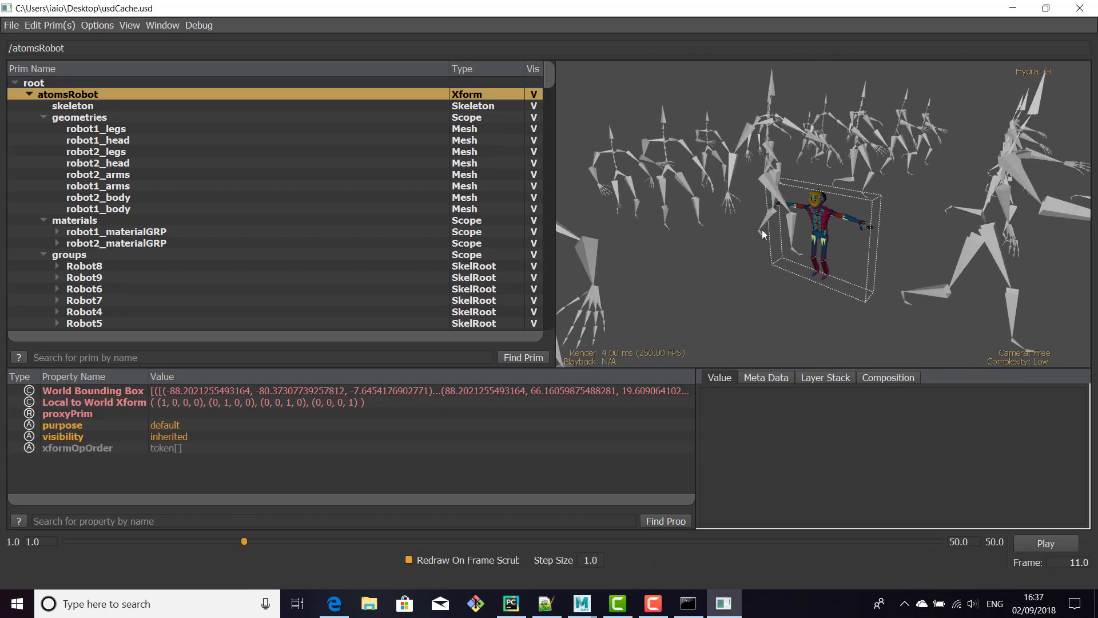
pyautogui.click(533, 94)
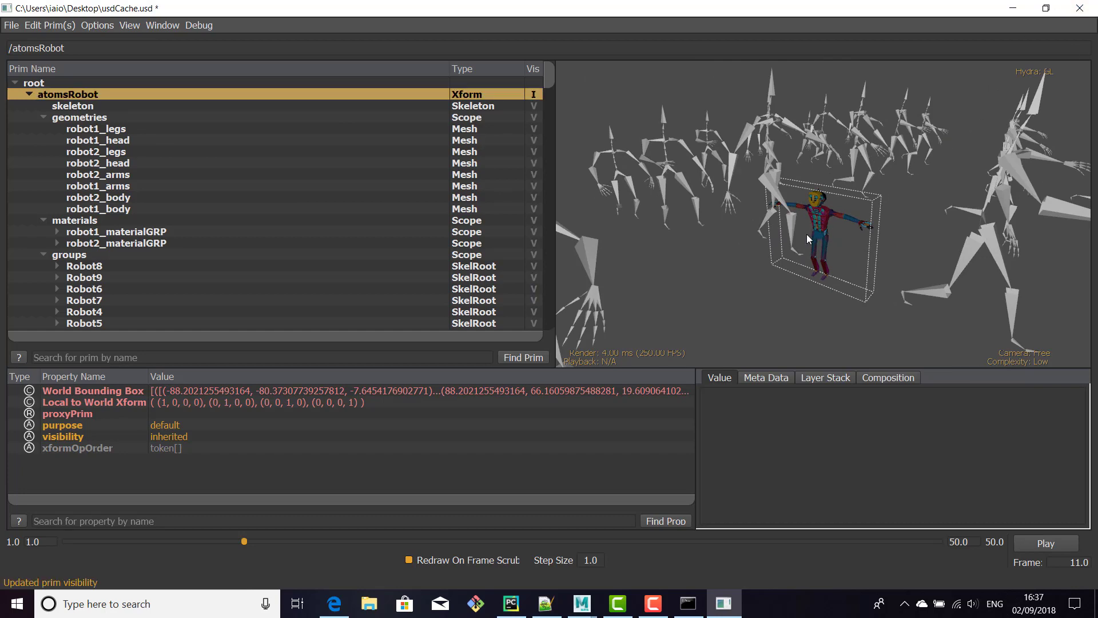
pyautogui.keyDown('alt'); pyautogui.moveTo(807, 235); pyautogui.dragTo(765, 261); pyautogui.keyUp('alt')
pyautogui.click(29, 94)
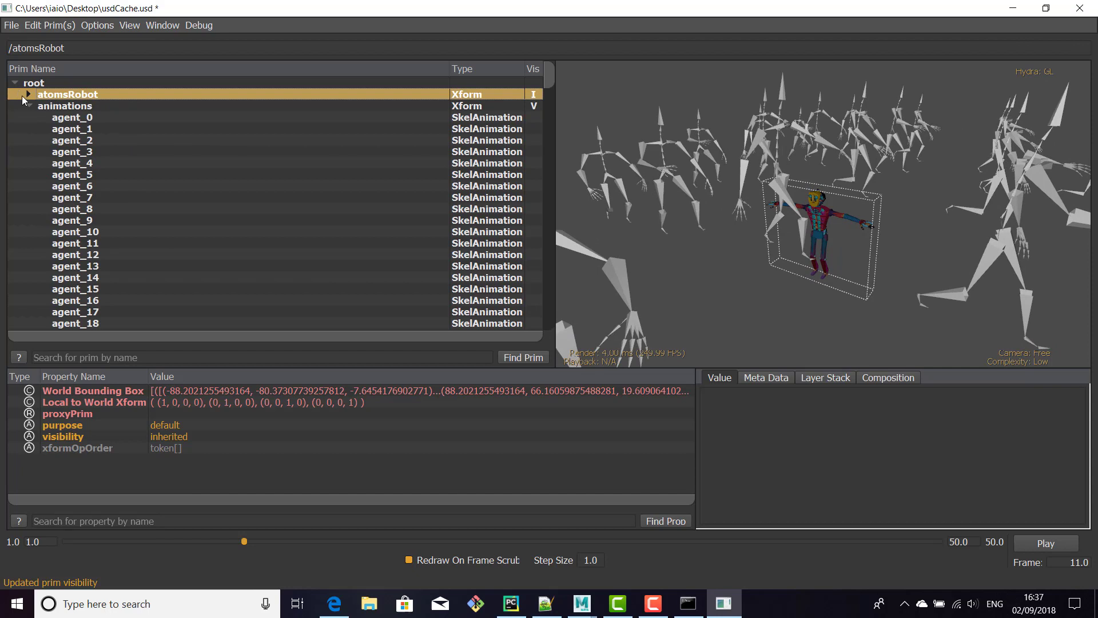
# - Expand agent_0 in the prim tree, orbit the skeleton crowd, and widen the 3D view
pyautogui.click(27, 95)
pyautogui.scroll(-3, 163, 168)
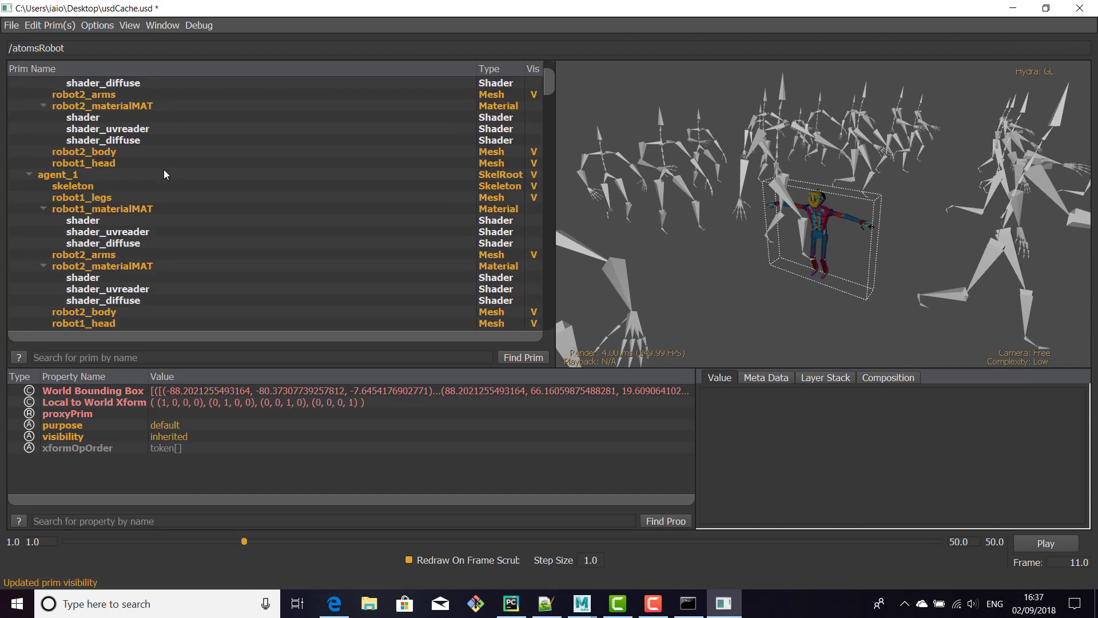
pyautogui.scroll(3, 164, 170)
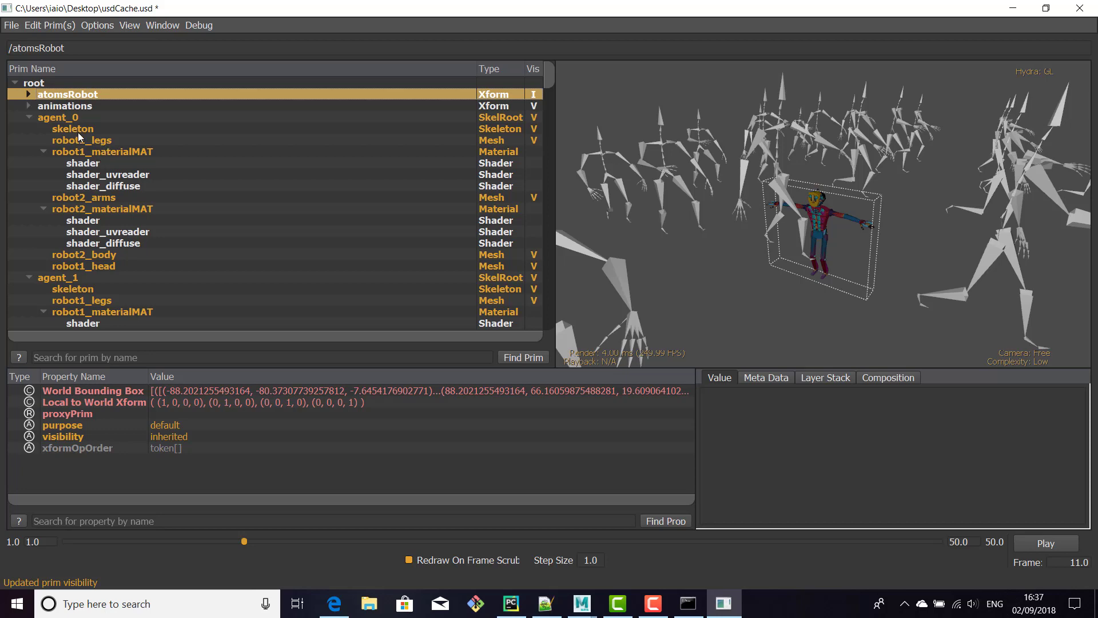
pyautogui.scroll(-3, 856, 283)
pyautogui.scroll(2, 852, 266)
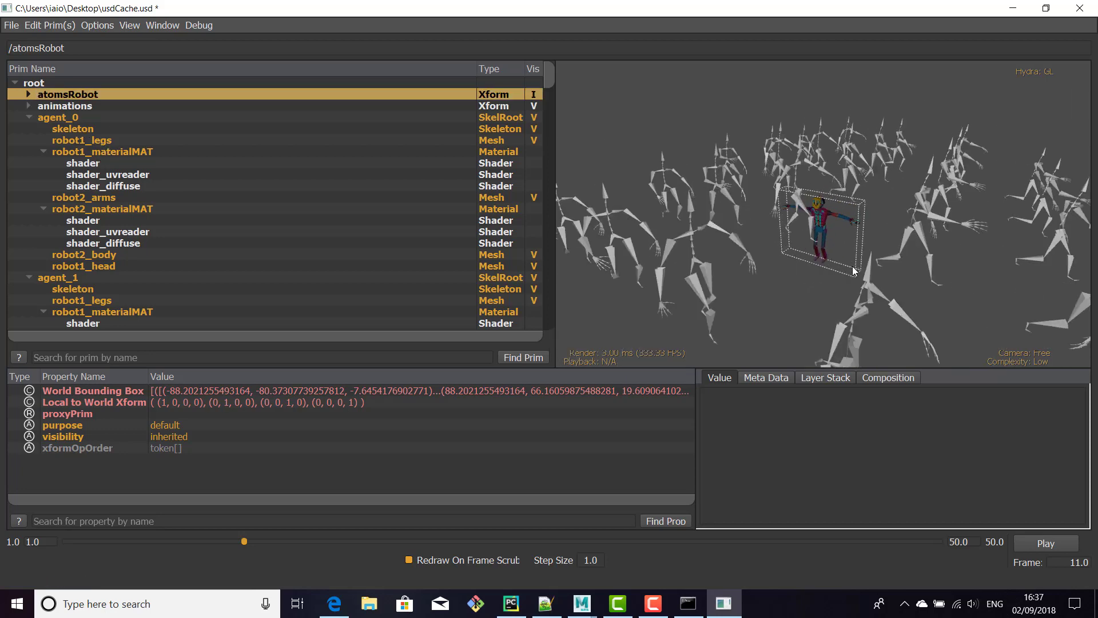
pyautogui.keyDown('alt'); pyautogui.moveTo(852, 266); pyautogui.dragTo(888, 203); pyautogui.keyUp('alt')
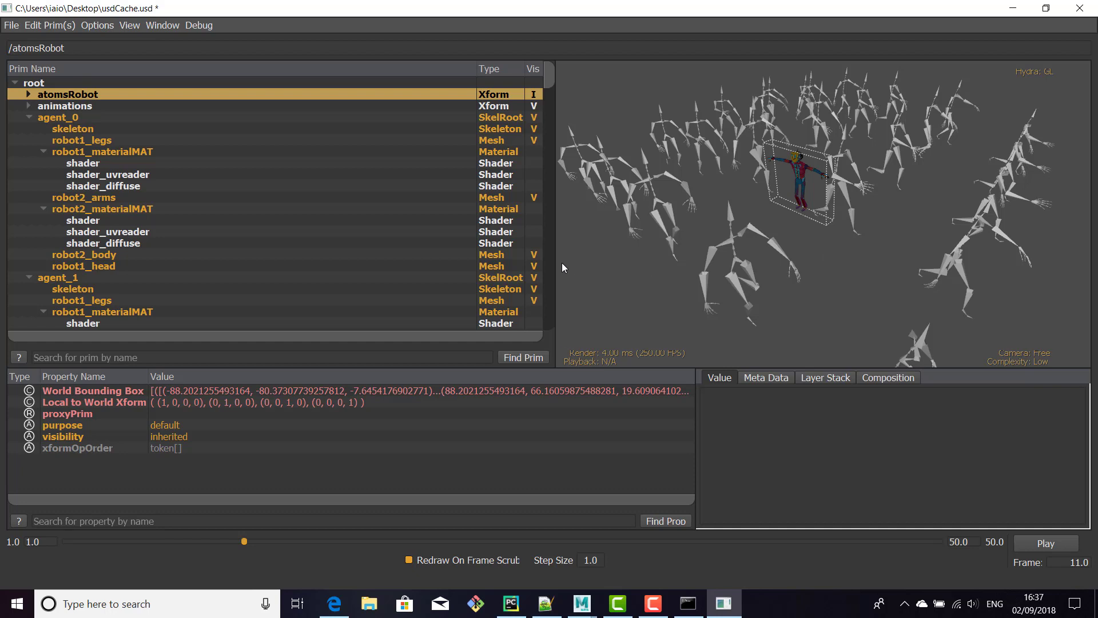
pyautogui.moveTo(555, 261); pyautogui.dragTo(439, 261)
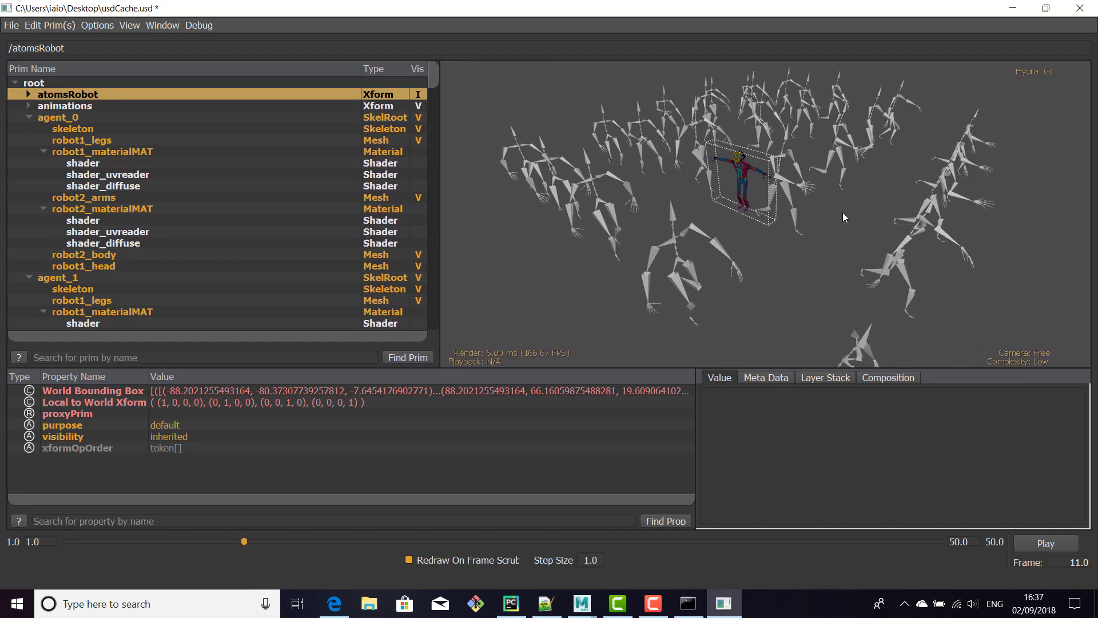
# - Restore usdview to a floating window, move it up-left, and select the stage root
pyautogui.click(1047, 8)
pyautogui.moveTo(684, 49); pyautogui.dragTo(620, 39)
pyautogui.click(714, 250)
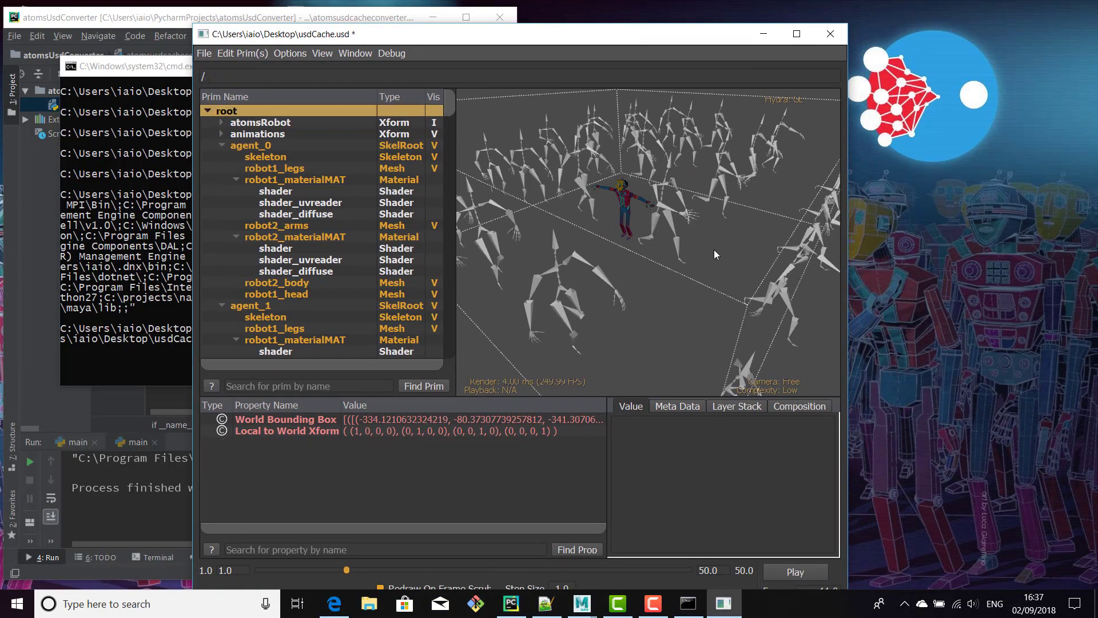
# - In the Python interpreter, import UsdSkel and run UsdSkel.BakeSkinning on the whole stage
pyautogui.hotkey('ctrl', 'i')
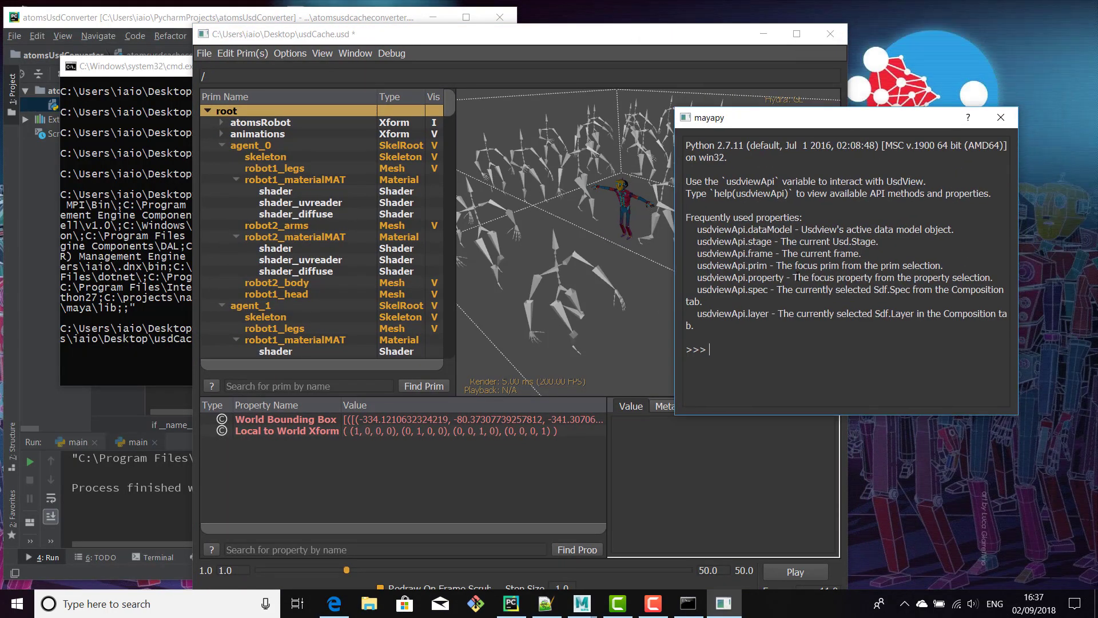
pyautogui.write('impor')
pyautogui.press('BackSpace')
pyautogui.press('BackSpace')
pyautogui.press('BackSpace')
pyautogui.press('BackSpace')
pyautogui.press('BackSpace')
pyautogui.press('BackSpace')
pyautogui.press('BackSpace')
pyautogui.press('BackSpace')
pyautogui.press('BackSpace')
pyautogui.write('from pxr iompo')
pyautogui.press('BackSpace')
pyautogui.press('BackSpace')
pyautogui.press('BackSpace')
pyautogui.press('BackSpace')
pyautogui.press('BackSpace')
pyautogui.write('mport UsdSkel')
pyautogui.press('Return')
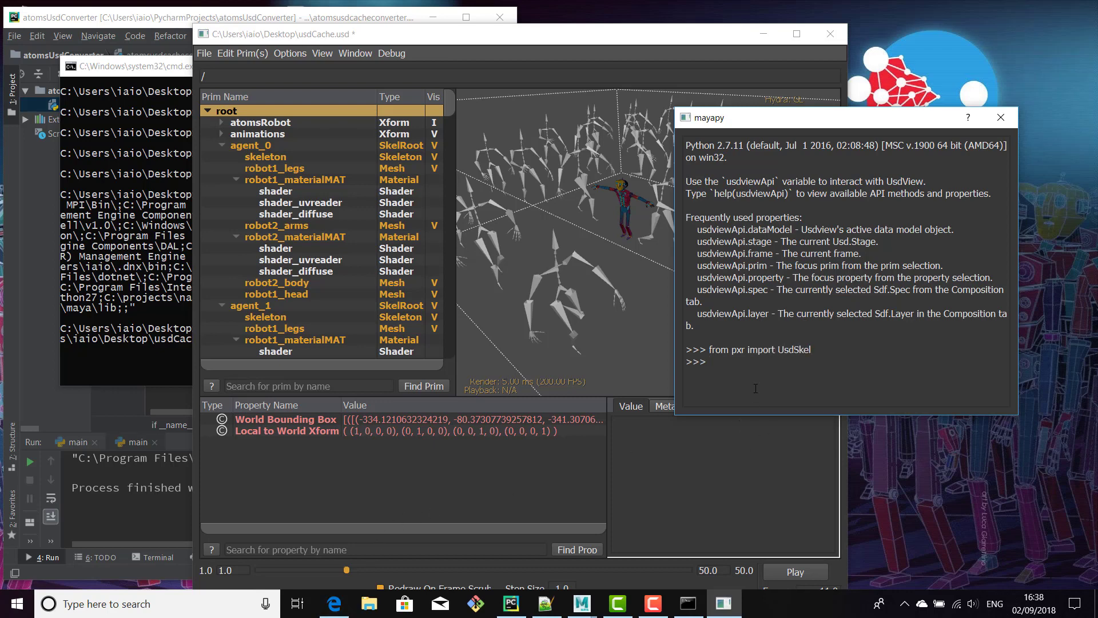
pyautogui.write('UsdSkel.BakeSkinning(usdviewApi.stage.Traverse())')
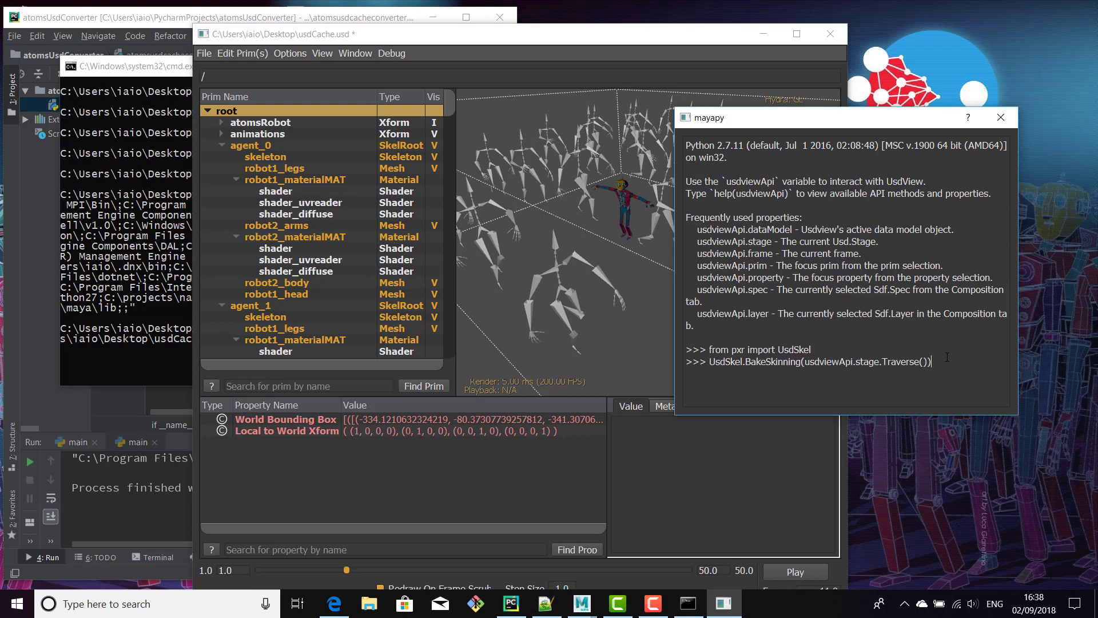
pyautogui.press('Return')
# - Close the Python interpreter and maximize the usdview window to fill the screen
pyautogui.click(1001, 118)
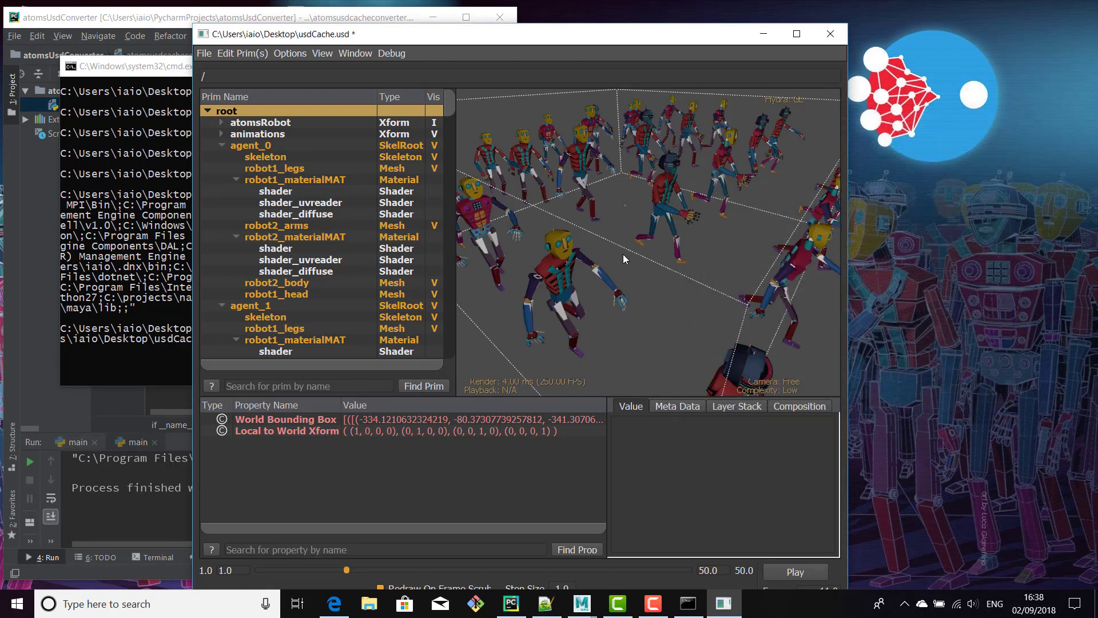
pyautogui.scroll(-3, 639, 221)
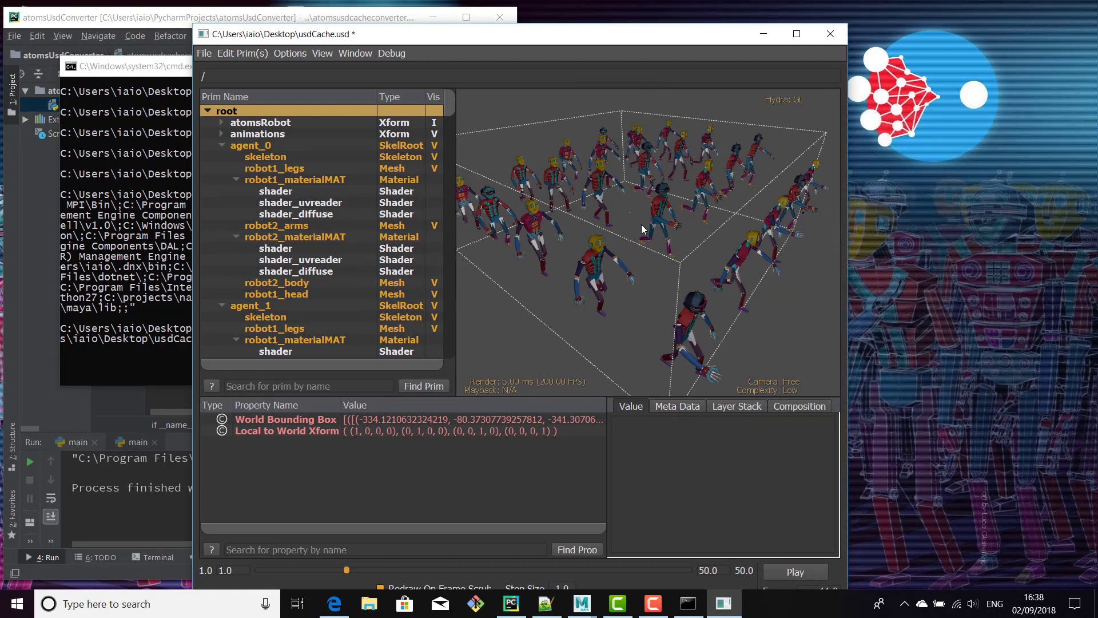
pyautogui.click(797, 34)
# - Orbit the coloured robot crowd and play its animation, zooming out and back in
pyautogui.keyDown('alt'); pyautogui.moveTo(759, 296); pyautogui.dragTo(841, 254); pyautogui.keyUp('alt')
pyautogui.click(1047, 543)
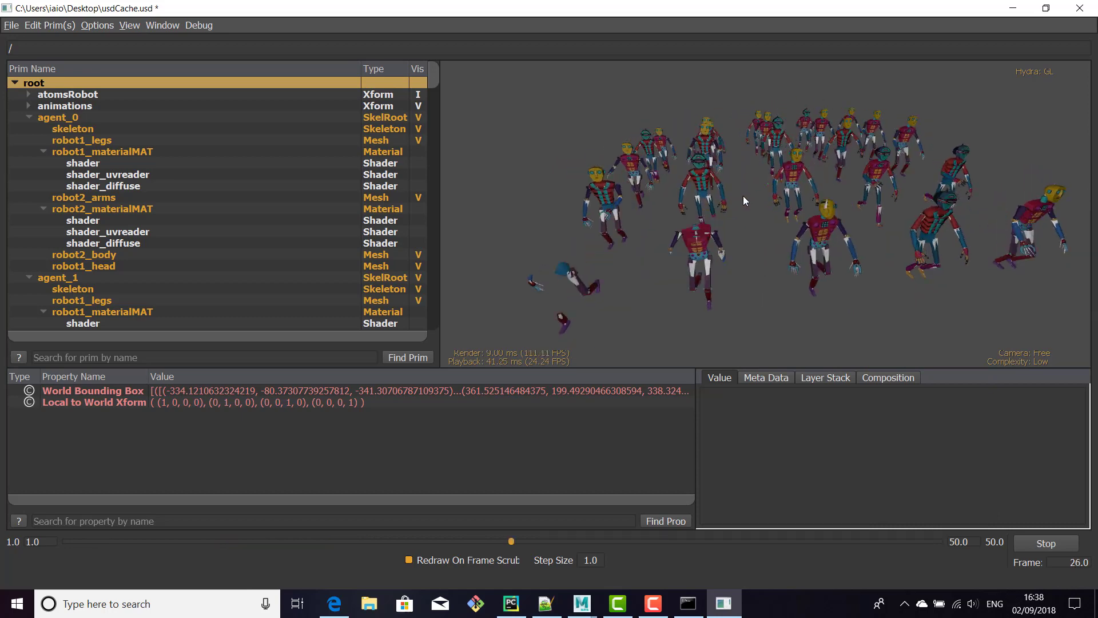
pyautogui.scroll(-5, 811, 186)
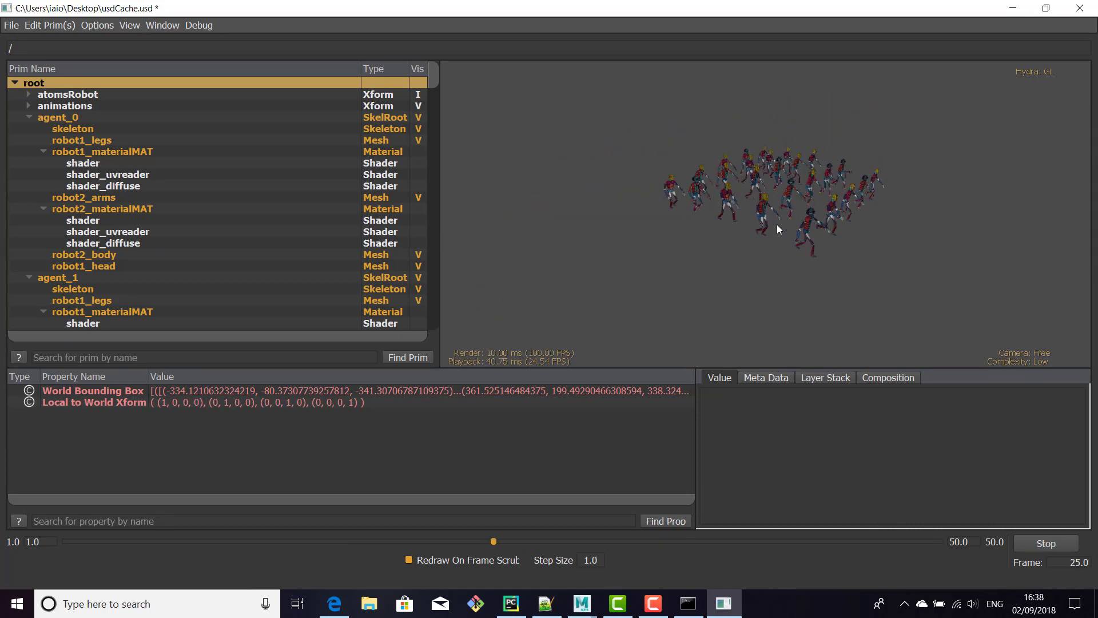
pyautogui.scroll(3, 784, 224)
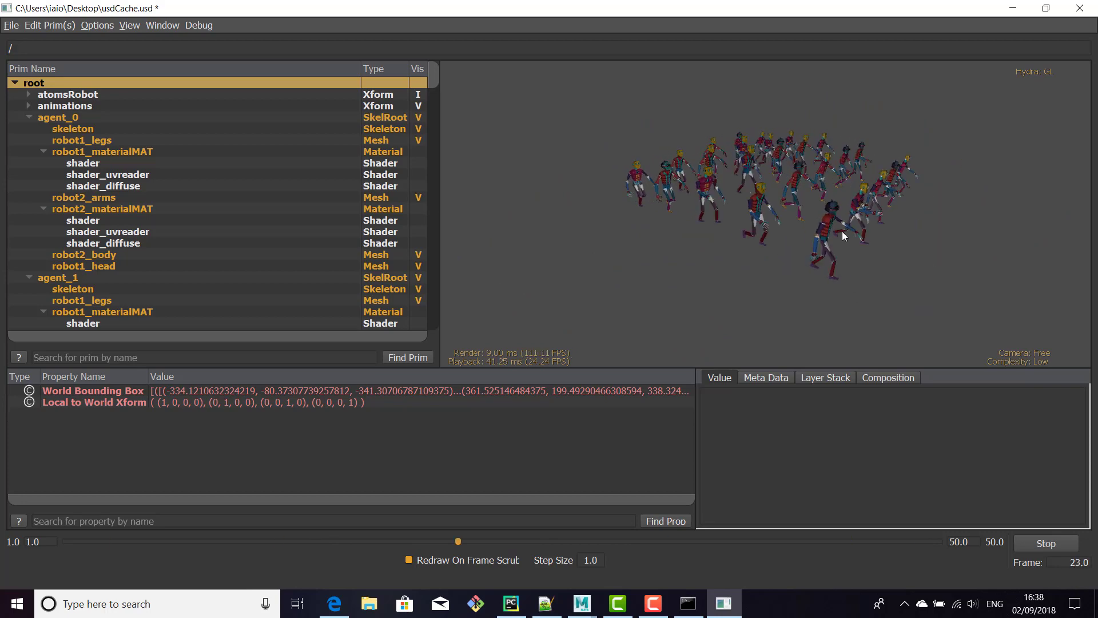